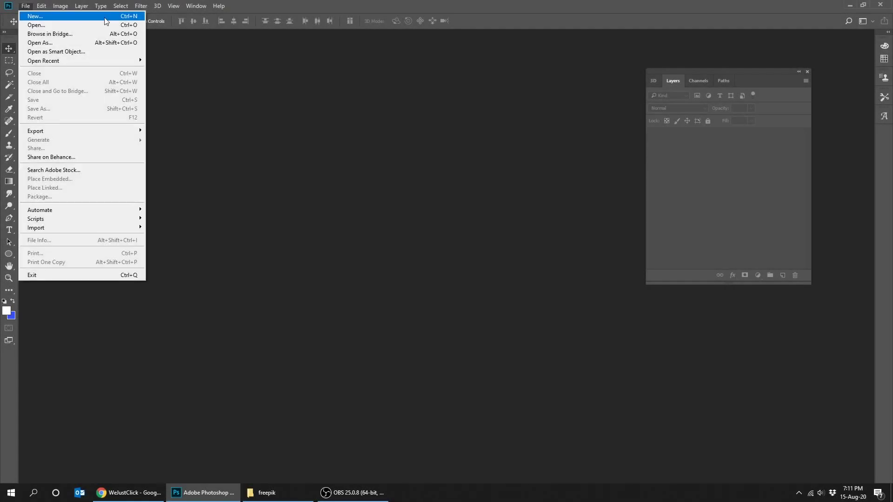
Create a new 1800 × 1800 px document with a white Background layer.
{"action": "left_click", "coordinate": [106, 21]}
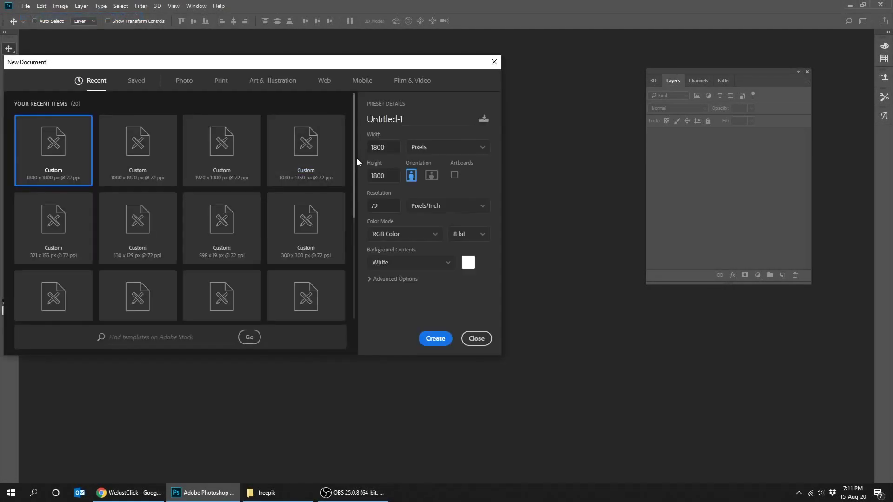
{"action": "double_click", "coordinate": [390, 147]}
{"action": "type", "text": "18"}
{"action": "type", "text": "00"}
{"action": "key", "text": "Tab"}
{"action": "type", "text": "1800"}
{"action": "left_click", "coordinate": [434, 341]}
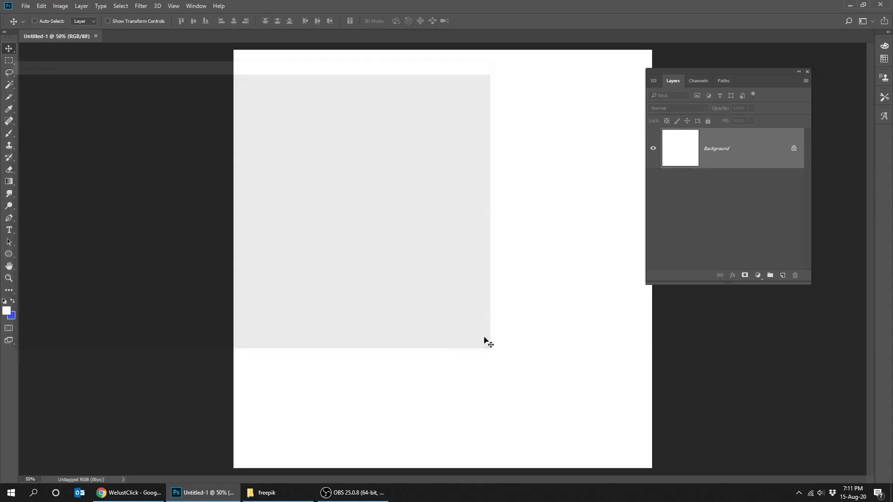
{"action": "left_click_drag", "start_coordinate": [710, 73], "coordinate": [728, 73]}
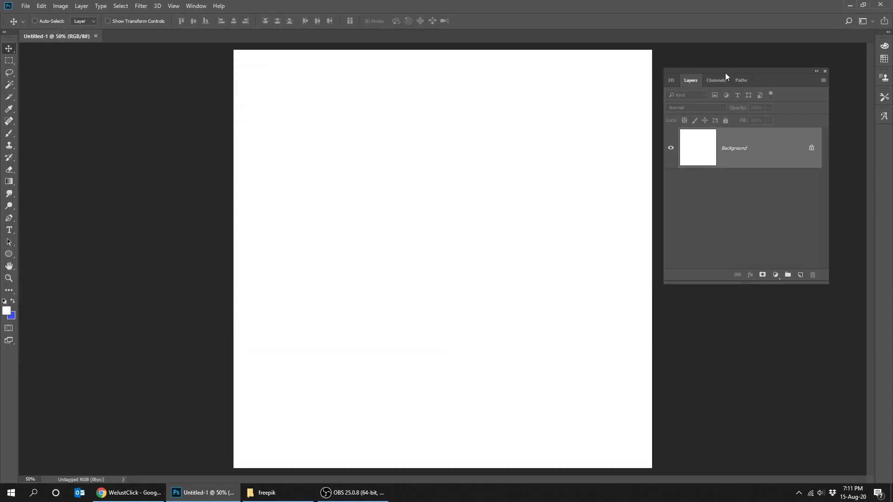
Draw an 1800 × 1800 px circle with the Ellipse tool.
{"action": "left_click", "coordinate": [9, 255]}
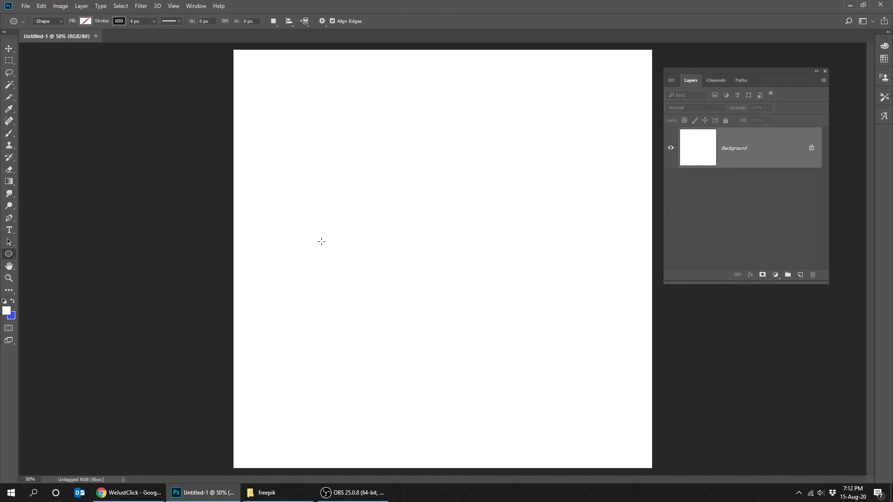
{"action": "left_click", "coordinate": [418, 232]}
{"action": "type", "text": "1800"}
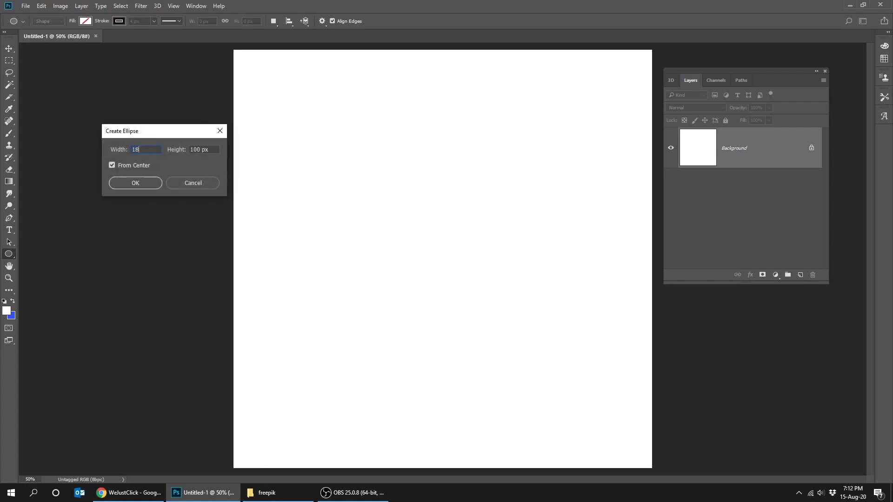
{"action": "key", "text": "Tab"}
{"action": "type", "text": "18"}
{"action": "key", "text": "Return"}
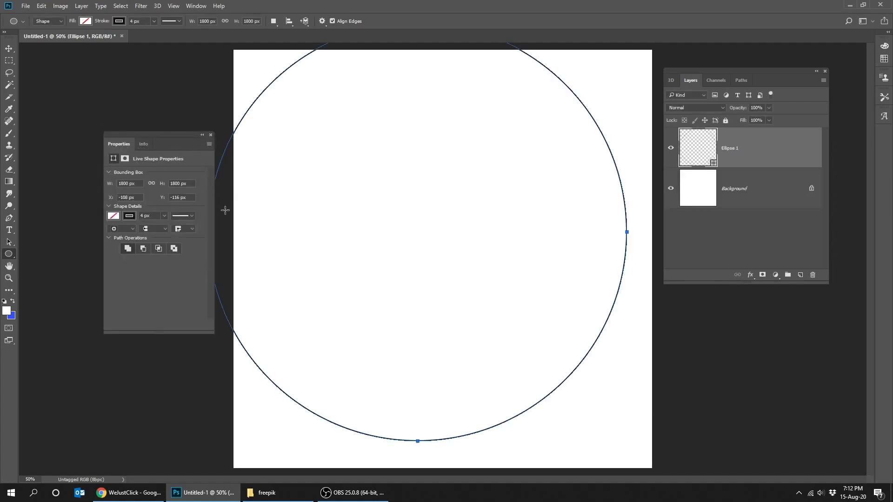
Fill the circle dark grey and set its stroke to no colour.
{"action": "left_click", "coordinate": [113, 216]}
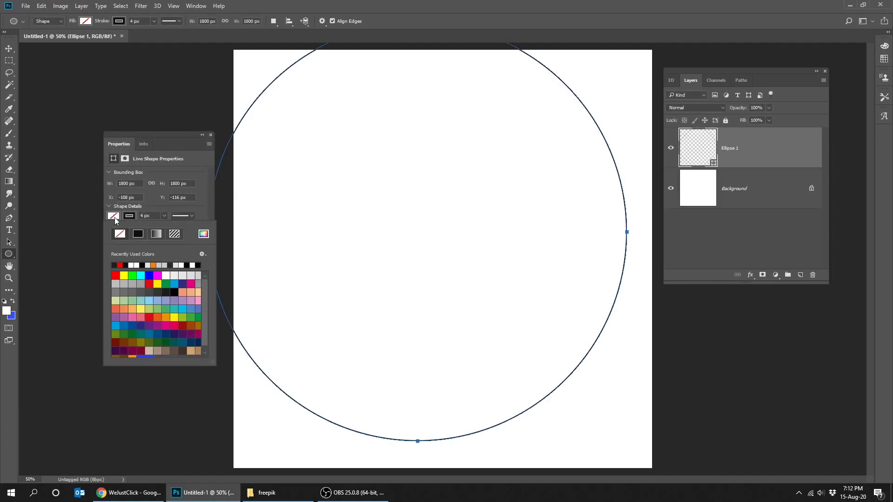
{"action": "left_click", "coordinate": [162, 291]}
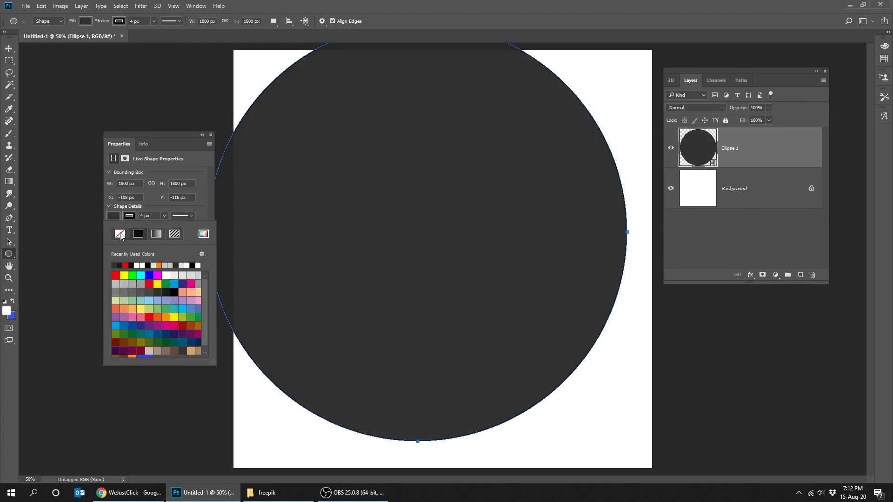
{"action": "left_click", "coordinate": [120, 235]}
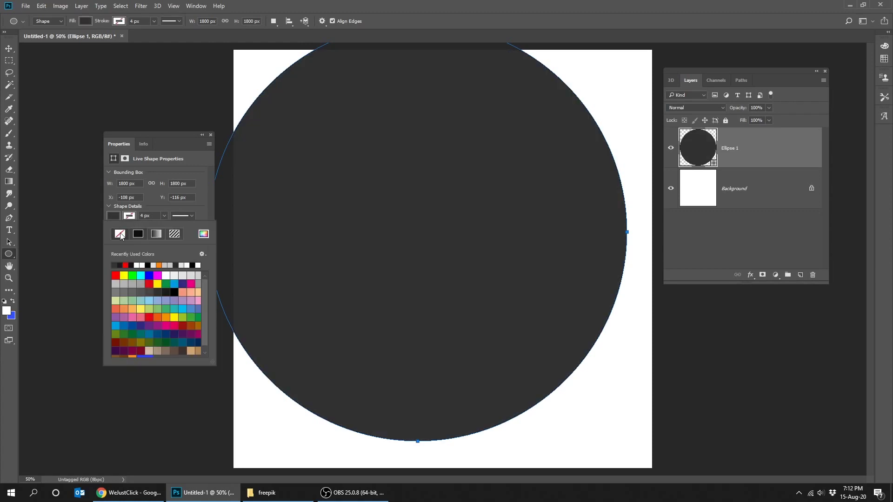
{"action": "left_click", "coordinate": [198, 163]}
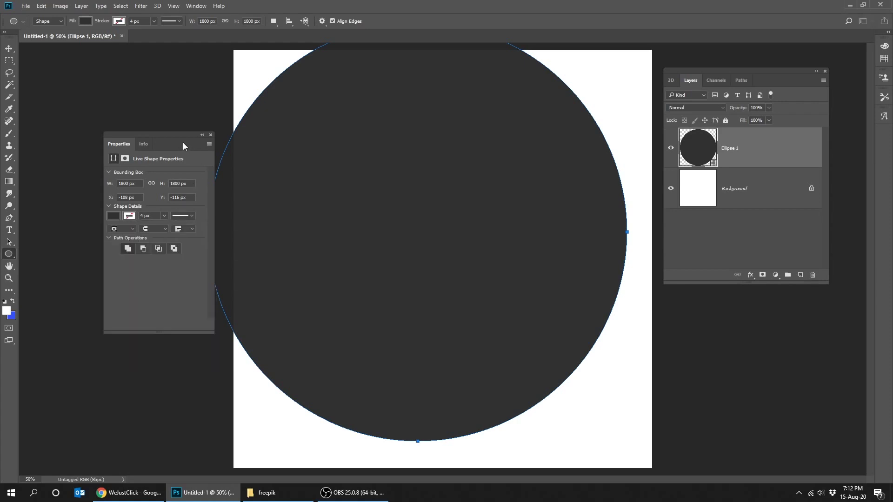
{"action": "left_click", "coordinate": [212, 135]}
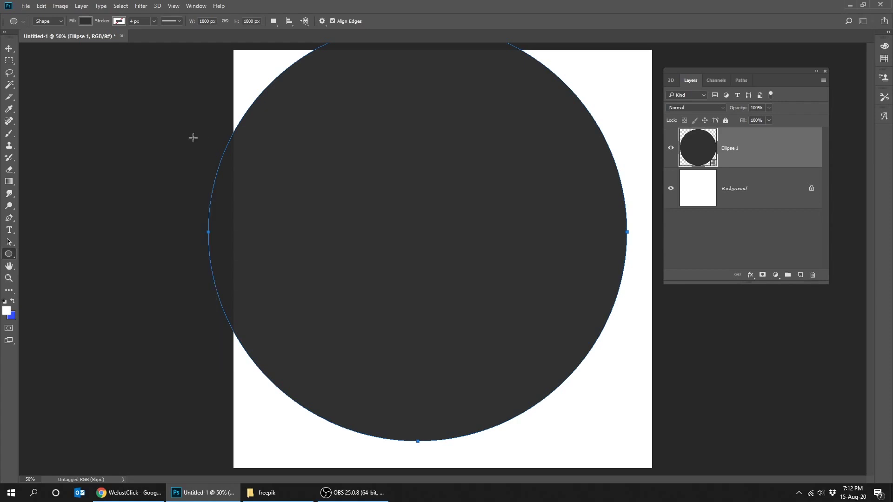
{"action": "left_click", "coordinate": [10, 52]}
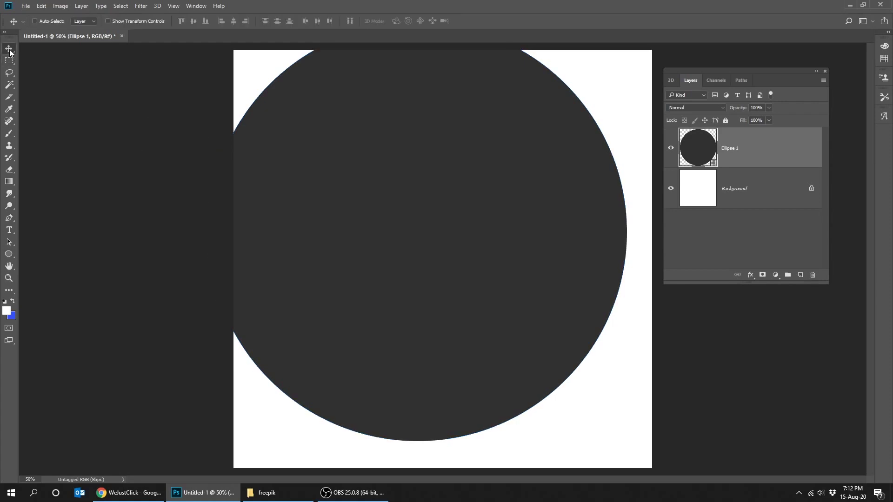
Align the circle to the canvas centre and delete the white Background layer.
{"action": "left_click", "coordinate": [120, 7]}
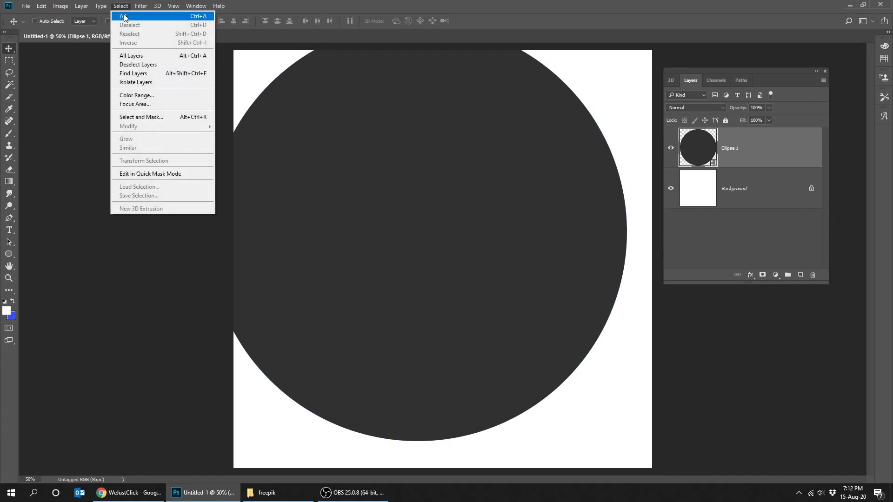
{"action": "left_click", "coordinate": [124, 18]}
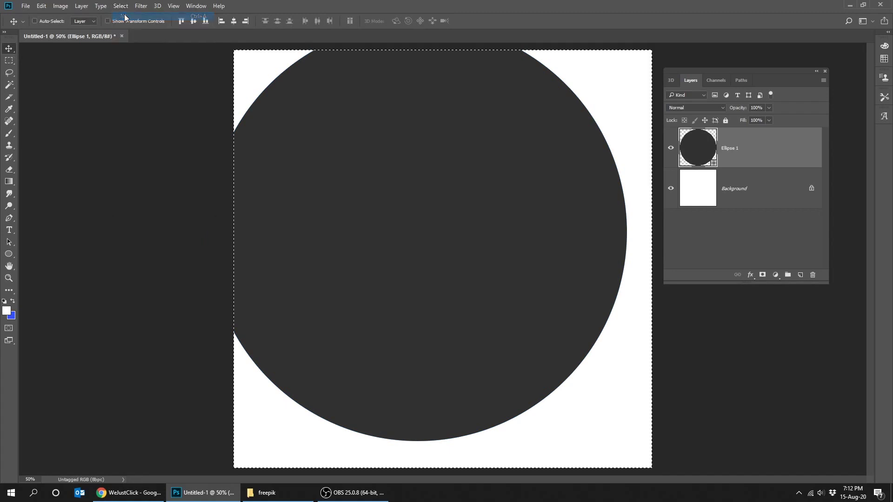
{"action": "left_click", "coordinate": [193, 22]}
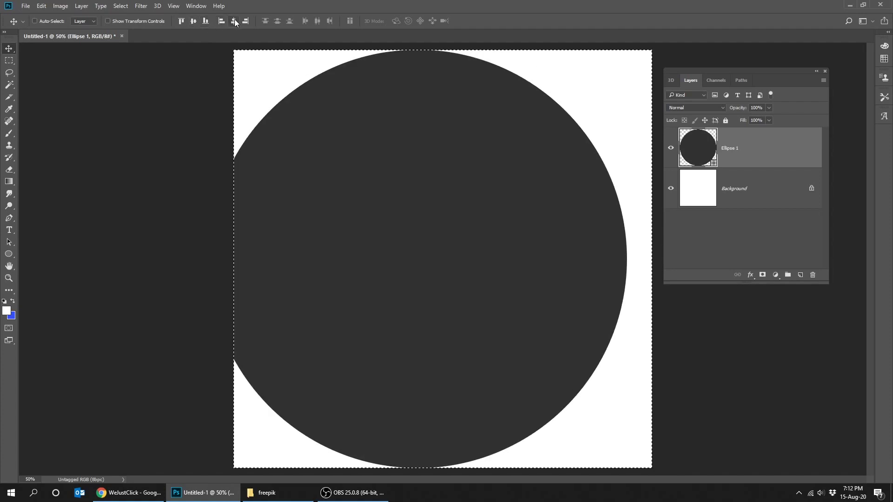
{"action": "left_click", "coordinate": [235, 21]}
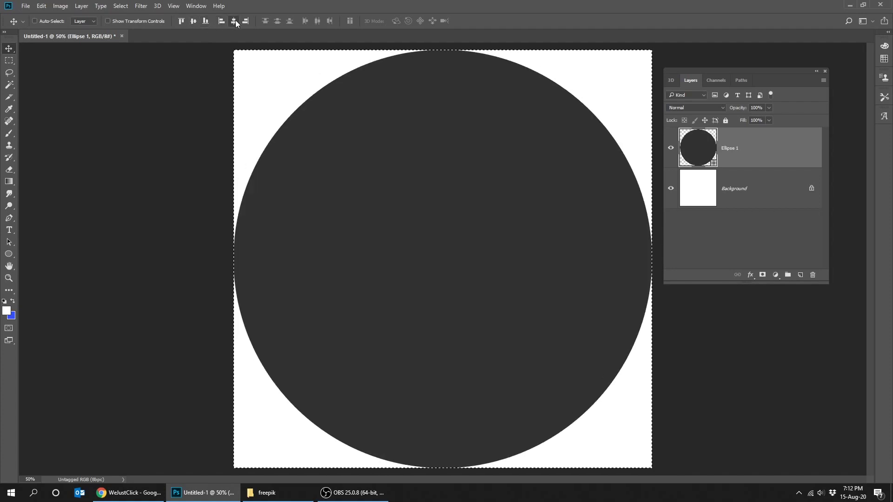
{"action": "left_click", "coordinate": [120, 7]}
{"action": "left_click", "coordinate": [128, 26]}
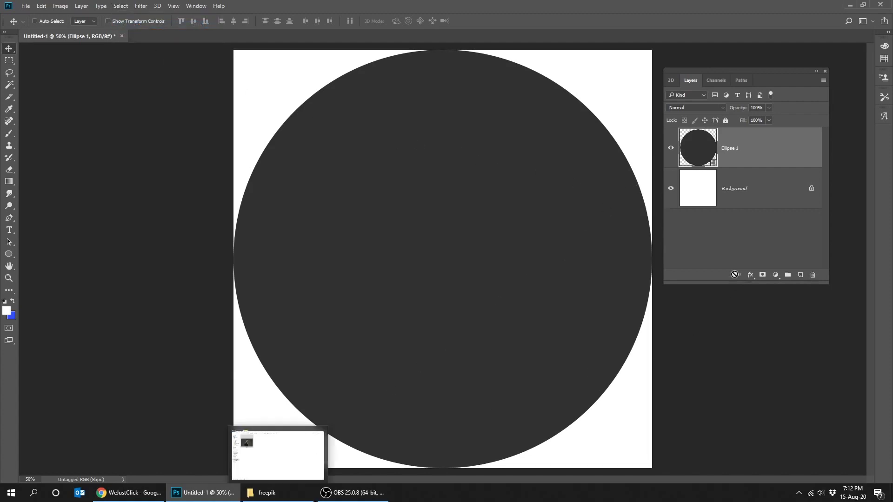
{"action": "left_click_drag", "start_coordinate": [769, 197], "coordinate": [810, 276]}
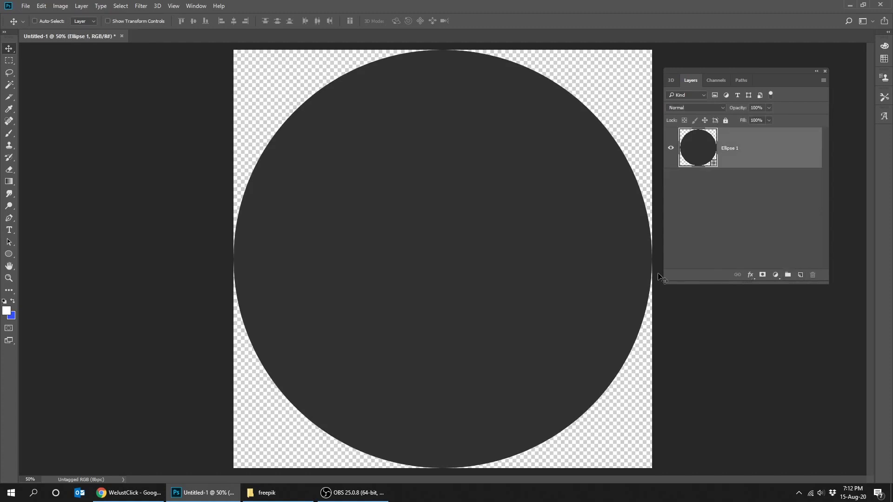
Place the man-in-suit photo from the freepik folder into the document.
{"action": "left_click", "coordinate": [268, 494]}
{"action": "left_click_drag", "start_coordinate": [184, 146], "coordinate": [315, 395]}
{"action": "left_click_drag", "start_coordinate": [415, 269], "coordinate": [419, 269]}
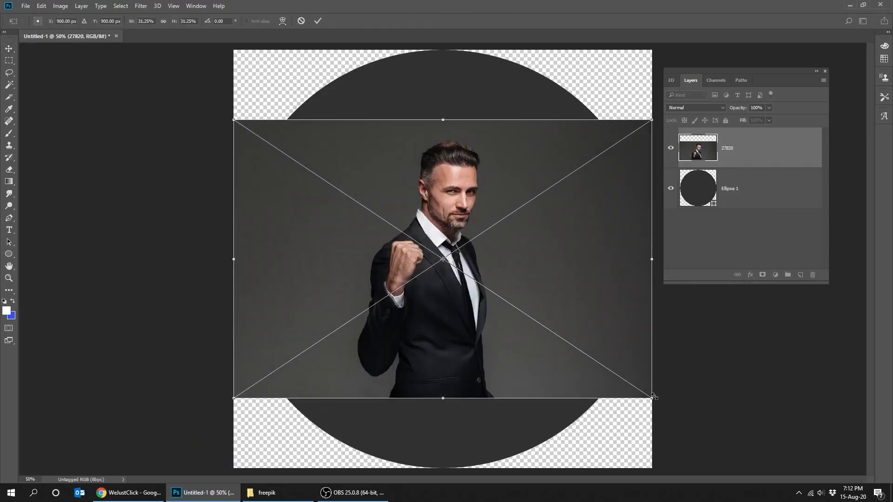
Scale the placed photo up to cover the canvas and nudge it into position.
{"action": "left_click_drag", "start_coordinate": [654, 397], "coordinate": [692, 415]}
{"action": "key", "text": "ctrl+minus"}
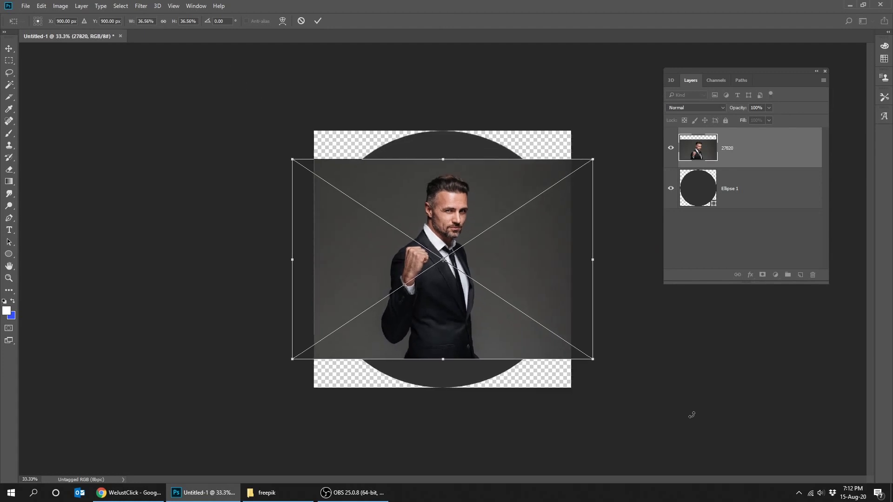
{"action": "key", "text": "ctrl+minus"}
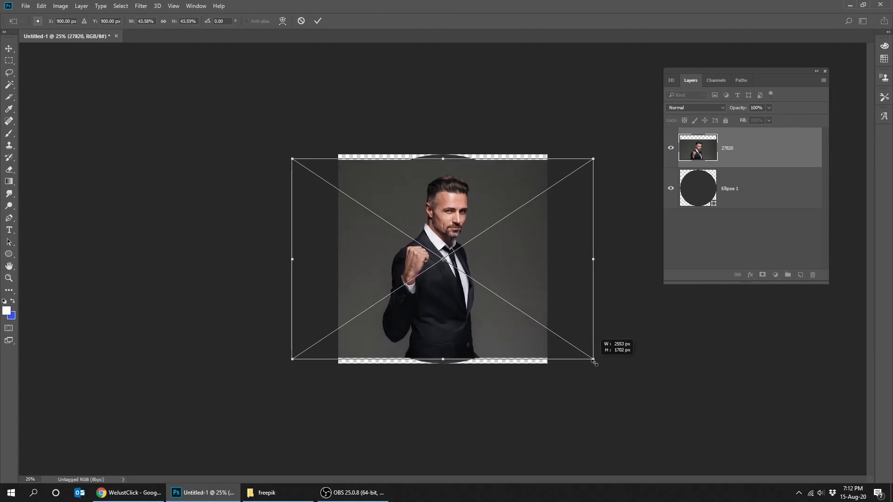
{"action": "left_click_drag", "start_coordinate": [566, 340], "coordinate": [607, 369]}
{"action": "left_click_drag", "start_coordinate": [534, 283], "coordinate": [532, 296]}
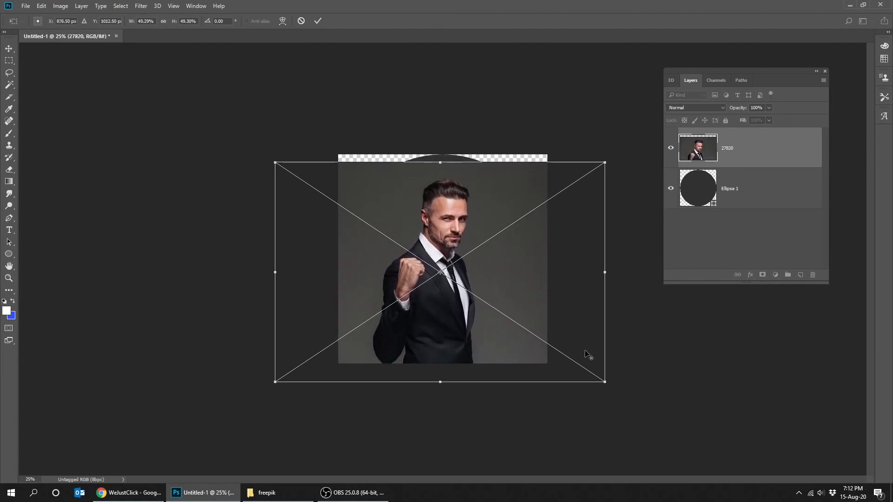
{"action": "left_click_drag", "start_coordinate": [606, 383], "coordinate": [635, 405]}
{"action": "left_click_drag", "start_coordinate": [520, 281], "coordinate": [521, 301]}
{"action": "key", "text": "Return"}
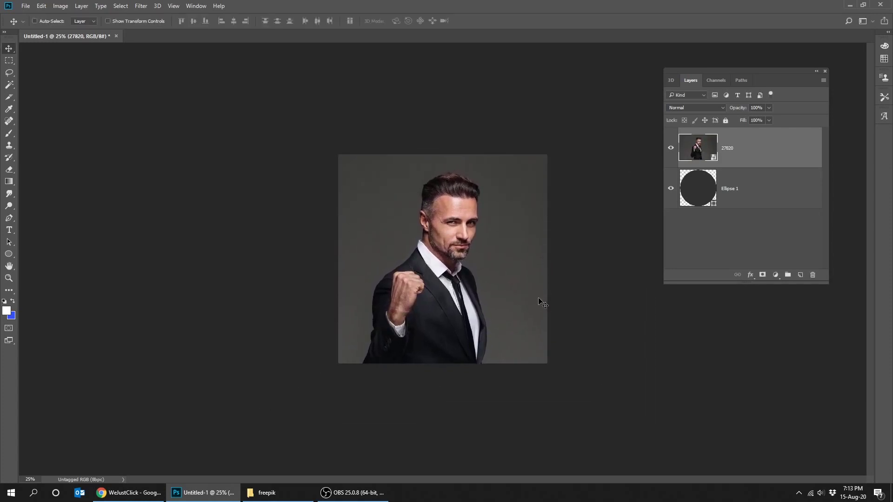
{"action": "left_click_drag", "start_coordinate": [484, 272], "coordinate": [489, 273]}
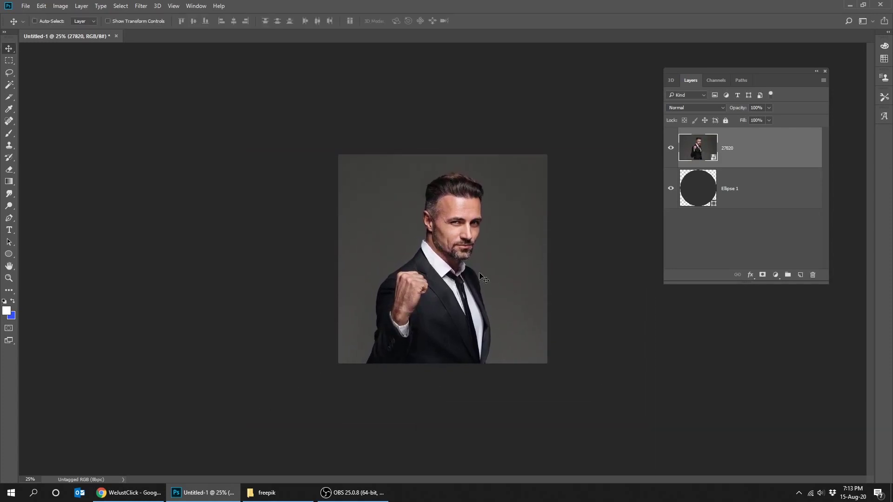
Make the 27820 photo layer a clipping mask on the Ellipse 1 circle.
{"action": "right_click", "coordinate": [756, 157]}
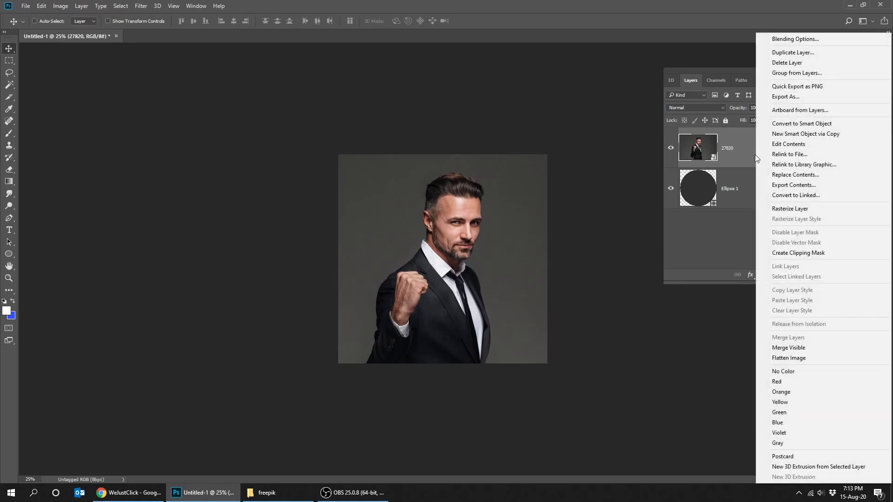
{"action": "left_click", "coordinate": [783, 254]}
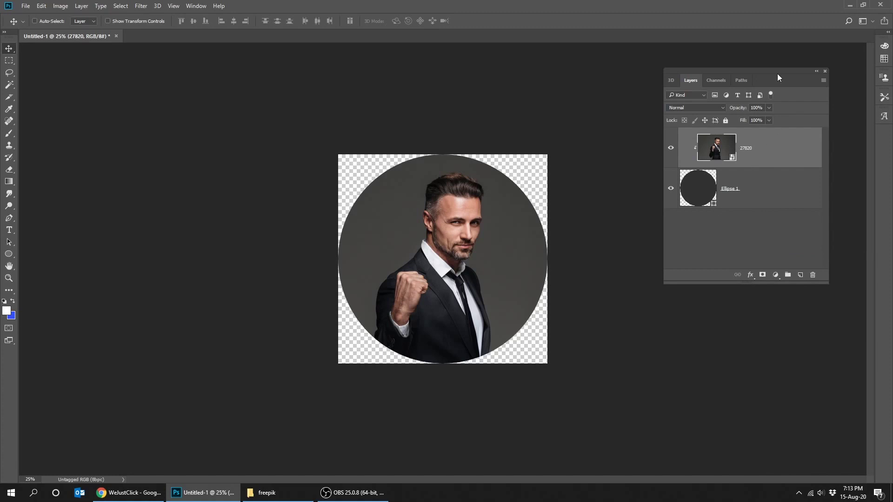
{"action": "left_click_drag", "start_coordinate": [772, 72], "coordinate": [722, 72]}
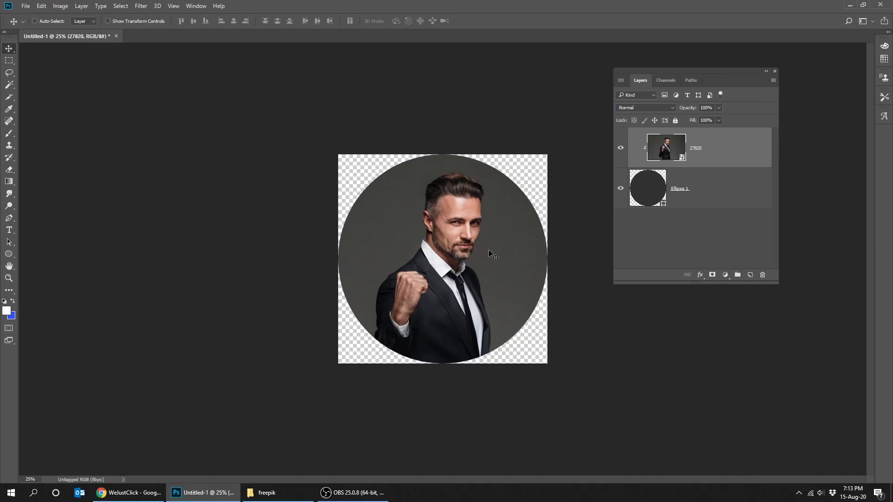
{"action": "key", "text": "ctrl+plus"}
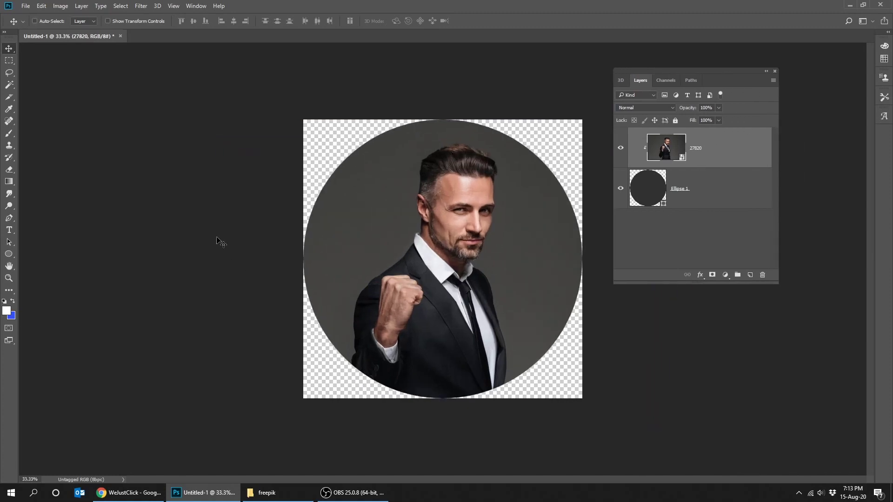
{"action": "key", "text": "p"}
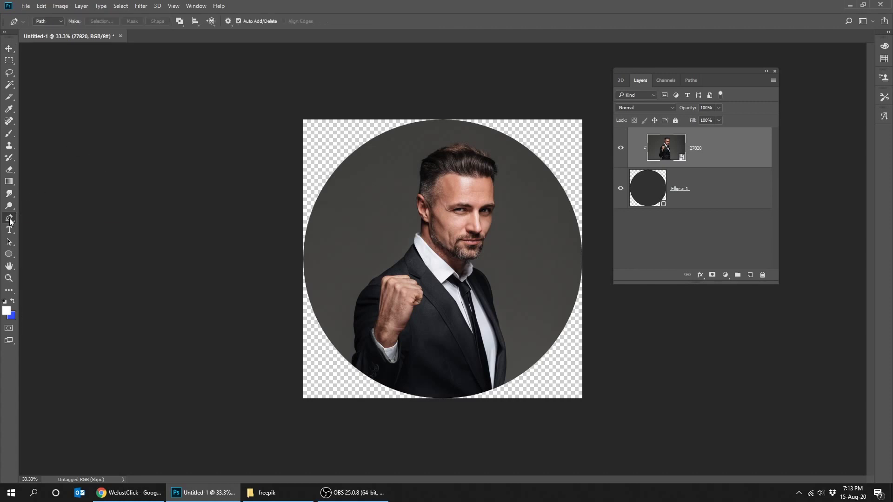
Start the Pen path at the left jacket edge and trace up the sleeve to the shoulder.
{"action": "key", "text": "ctrl+plus"}
{"action": "key", "text": "ctrl+plus"}
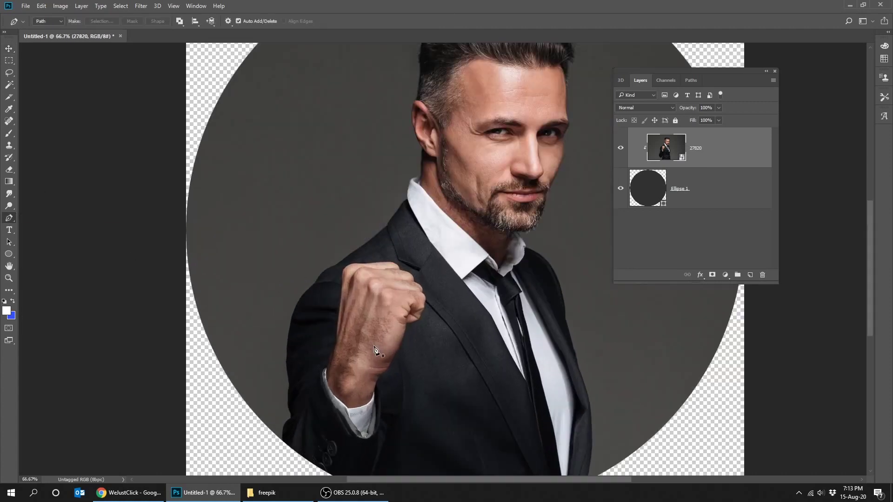
{"action": "key", "text": "Tab"}
{"action": "scroll", "coordinate": [335, 367], "scroll_direction": "down", "scroll_amount": 2}
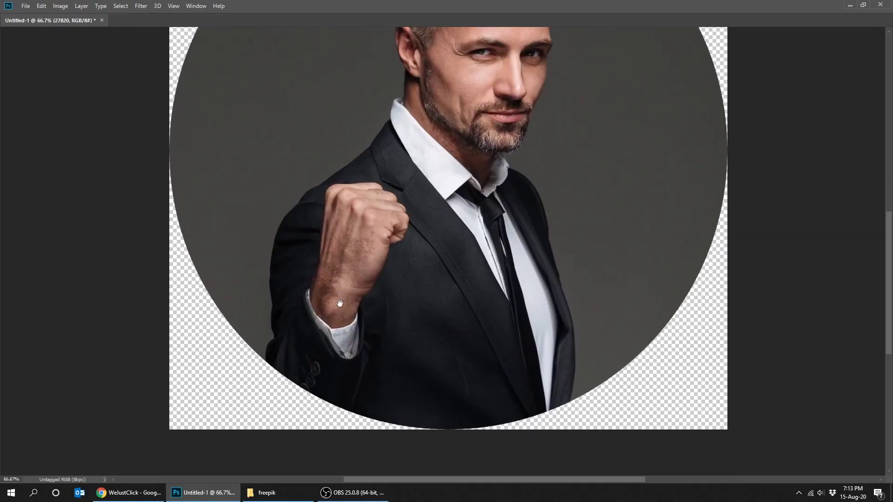
{"action": "left_click", "coordinate": [267, 361]}
{"action": "key", "text": "ctrl+plus"}
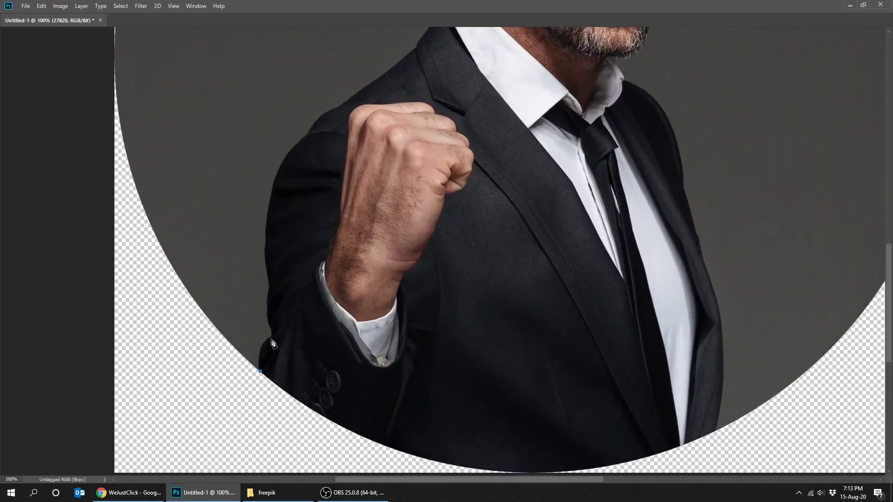
{"action": "left_click_drag", "start_coordinate": [271, 340], "coordinate": [284, 334]}
{"action": "left_click", "coordinate": [271, 339], "text": "alt"}
{"action": "left_click_drag", "start_coordinate": [268, 315], "coordinate": [271, 303]}
{"action": "left_click", "coordinate": [271, 291]}
{"action": "left_click", "coordinate": [266, 249]}
{"action": "left_click_drag", "start_coordinate": [286, 158], "coordinate": [301, 142]}
{"action": "mouse_move", "coordinate": [328, 139]}
{"action": "left_mouse_down"}
{"action": "mouse_move", "coordinate": [277, 274]}
{"action": "mouse_move", "coordinate": [255, 294]}
{"action": "left_mouse_up"}
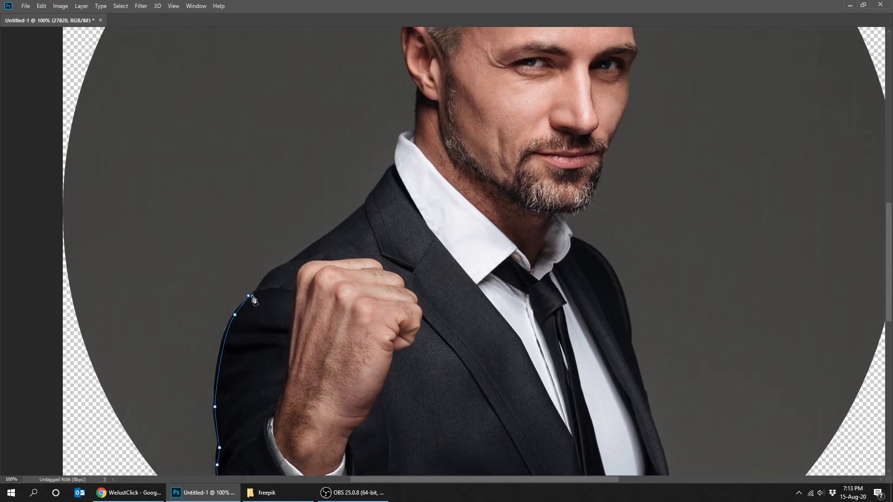
Continue the path from the shoulder past the collar and neck, around the ear.
{"action": "left_click", "coordinate": [269, 279]}
{"action": "key", "text": "ctrl+plus"}
{"action": "left_click", "coordinate": [293, 230]}
{"action": "mouse_move", "coordinate": [343, 172]}
{"action": "left_mouse_down"}
{"action": "mouse_move", "coordinate": [343, 205]}
{"action": "mouse_move", "coordinate": [286, 314]}
{"action": "left_mouse_up"}
{"action": "left_click", "coordinate": [345, 182]}
{"action": "left_click", "coordinate": [368, 173]}
{"action": "left_click", "coordinate": [325, 210]}
{"action": "left_click", "coordinate": [312, 272]}
{"action": "left_click", "coordinate": [302, 186]}
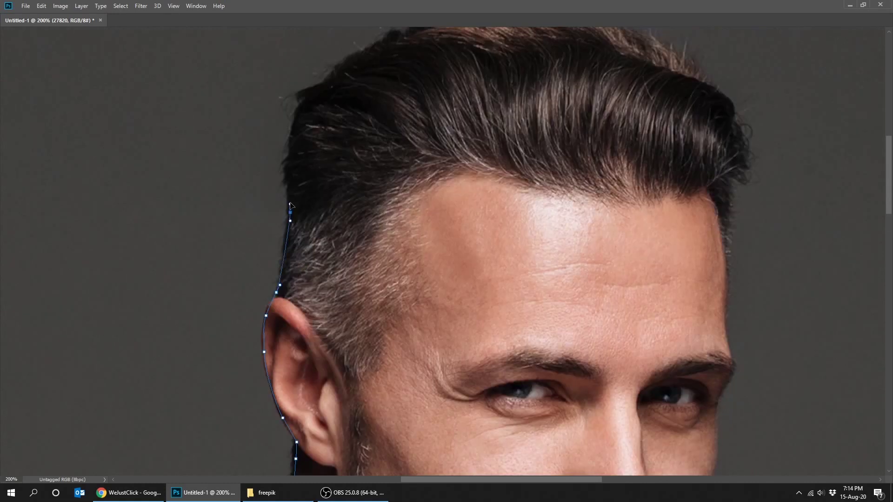
Trace up the side of the hair, across the crown and down its right side.
{"action": "left_click_drag", "start_coordinate": [297, 195], "coordinate": [298, 293]}
{"action": "left_click", "coordinate": [298, 251]}
{"action": "left_click", "coordinate": [351, 199]}
{"action": "left_click_drag", "start_coordinate": [351, 199], "coordinate": [211, 229]}
{"action": "left_click", "coordinate": [292, 194]}
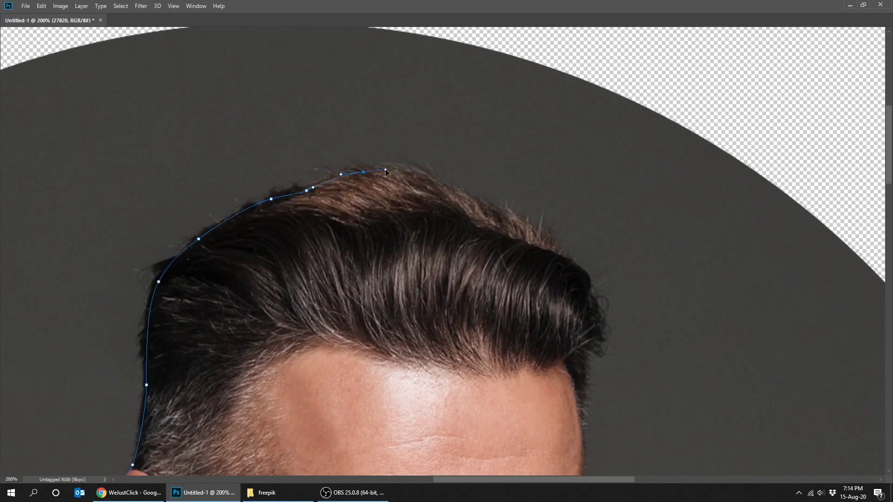
{"action": "left_click", "coordinate": [363, 172]}
{"action": "left_click", "coordinate": [511, 216]}
{"action": "left_click", "coordinate": [569, 262]}
{"action": "left_click_drag", "start_coordinate": [586, 283], "coordinate": [581, 171]}
{"action": "left_click", "coordinate": [591, 209]}
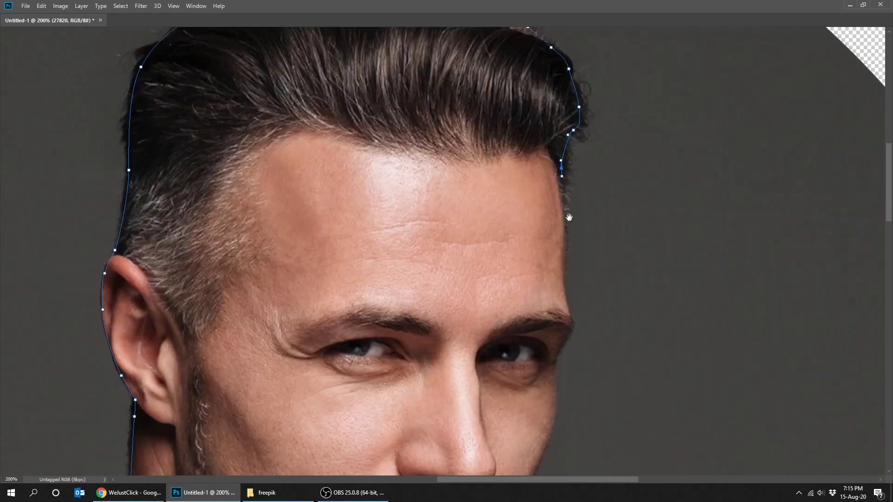
Trace the right side of the face, cheek and jawline down to the chin.
{"action": "left_click_drag", "start_coordinate": [572, 446], "coordinate": [563, 225]}
{"action": "left_click", "coordinate": [565, 183]}
{"action": "left_click", "coordinate": [561, 229]}
{"action": "left_click", "coordinate": [552, 250]}
{"action": "left_click", "coordinate": [553, 262]}
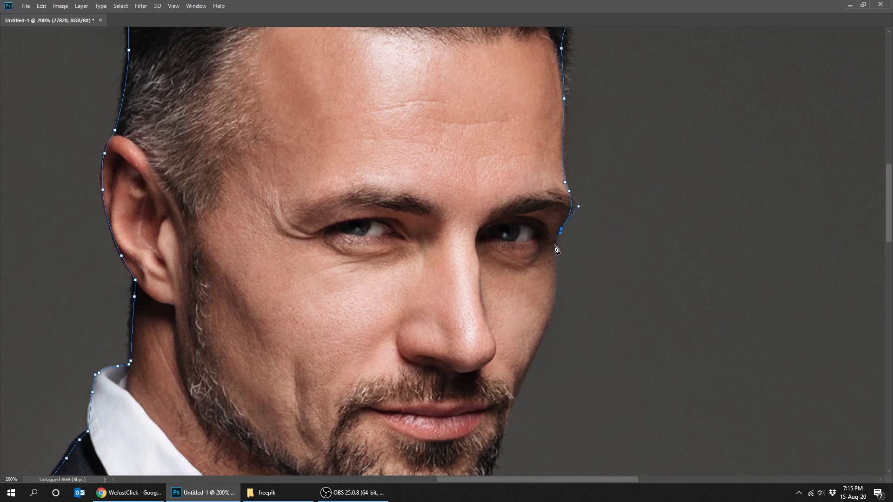
{"action": "left_click_drag", "start_coordinate": [558, 279], "coordinate": [571, 165]}
{"action": "left_click", "coordinate": [549, 205]}
{"action": "left_click_drag", "start_coordinate": [524, 286], "coordinate": [533, 203]}
{"action": "left_click", "coordinate": [521, 248]}
{"action": "left_click", "coordinate": [506, 310]}
{"action": "left_click", "coordinate": [473, 327]}
Trace the jacket's right shoulder and edge down to below the jacket.
{"action": "left_click_drag", "start_coordinate": [468, 330], "coordinate": [470, 135]}
{"action": "left_click", "coordinate": [490, 239]}
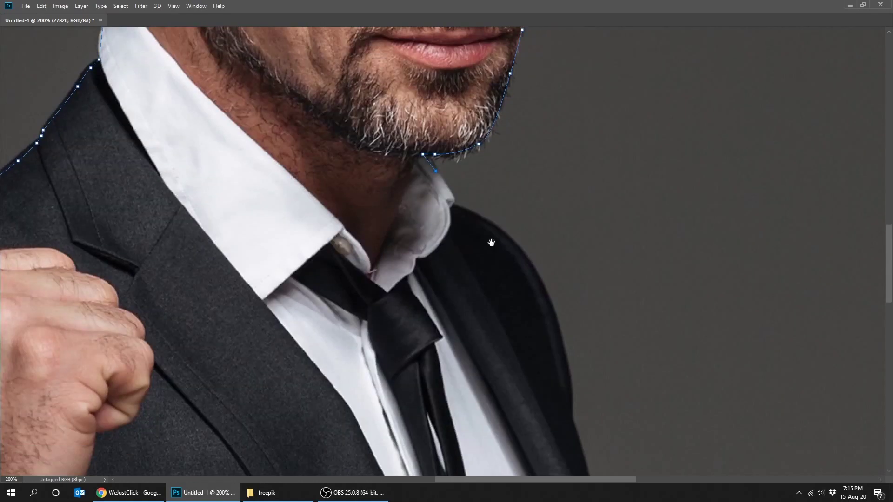
{"action": "left_click_drag", "start_coordinate": [495, 232], "coordinate": [495, 182]}
{"action": "left_click_drag", "start_coordinate": [526, 232], "coordinate": [526, 107]}
{"action": "left_click", "coordinate": [539, 111]}
{"action": "mouse_move", "coordinate": [556, 197]}
{"action": "left_mouse_down"}
{"action": "mouse_move", "coordinate": [556, 211]}
{"action": "mouse_move", "coordinate": [566, 124]}
{"action": "left_mouse_up"}
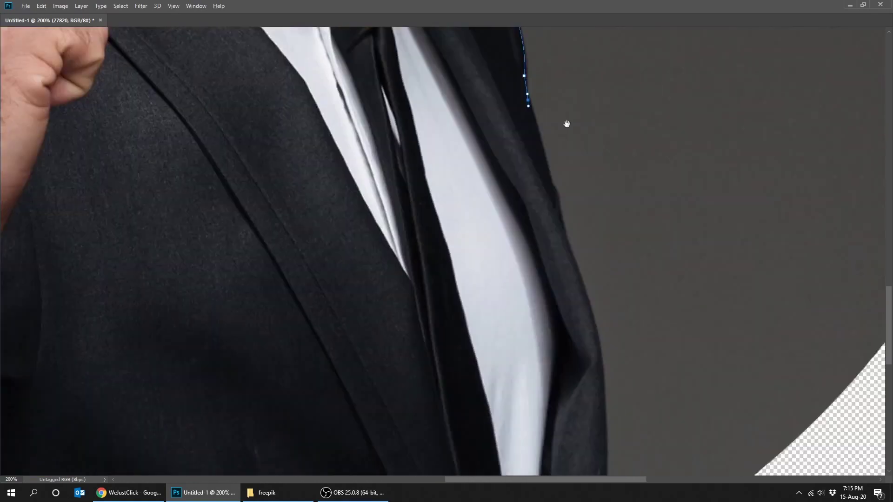
{"action": "left_click", "coordinate": [549, 214]}
{"action": "left_click", "coordinate": [558, 160]}
{"action": "left_click_drag", "start_coordinate": [549, 214], "coordinate": [558, 50]}
{"action": "left_click_drag", "start_coordinate": [589, 164], "coordinate": [591, 186]}
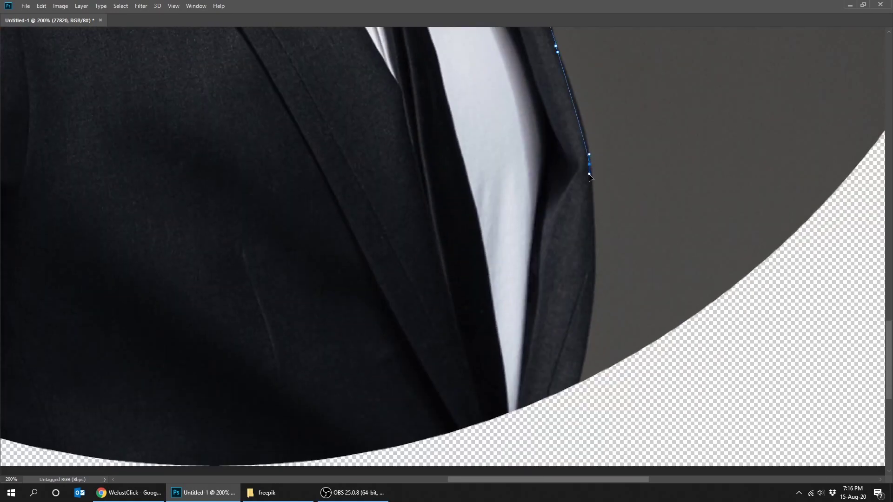
{"action": "mouse_move", "coordinate": [578, 362]}
{"action": "left_mouse_down"}
{"action": "mouse_move", "coordinate": [581, 301]}
{"action": "mouse_move", "coordinate": [560, 382]}
{"action": "left_mouse_up"}
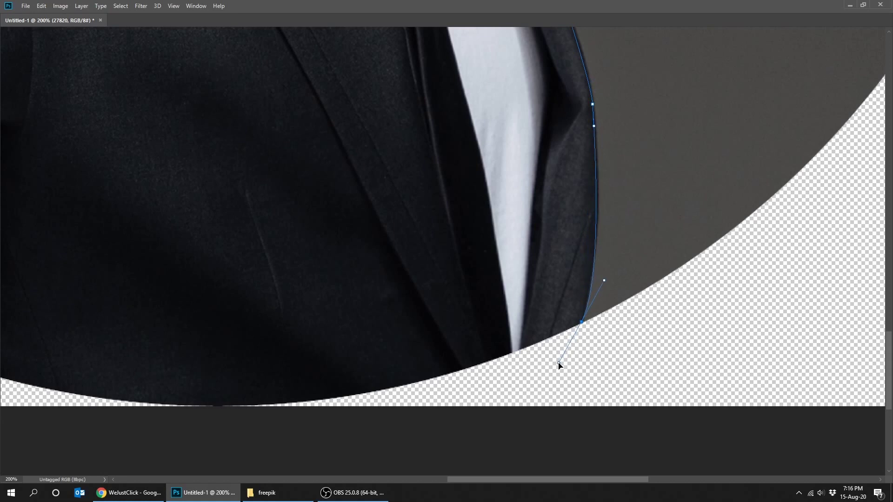
{"action": "left_click", "coordinate": [545, 382]}
Add corner anchors below the circle and close the path at its starting anchor.
{"action": "key", "text": "ctrl+minus"}
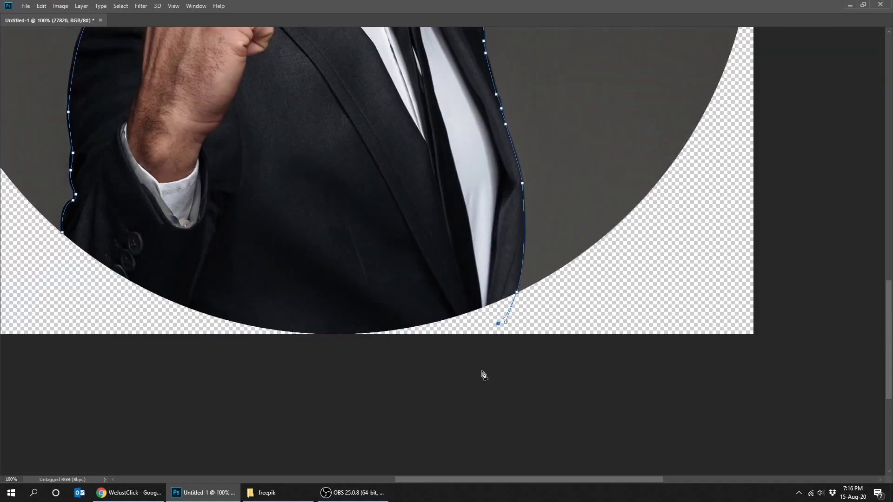
{"action": "left_click", "coordinate": [481, 370]}
{"action": "left_click", "coordinate": [290, 371]}
{"action": "mouse_move", "coordinate": [227, 360]}
{"action": "left_mouse_down"}
{"action": "mouse_move", "coordinate": [99, 295]}
{"action": "mouse_move", "coordinate": [71, 251]}
{"action": "left_mouse_up"}
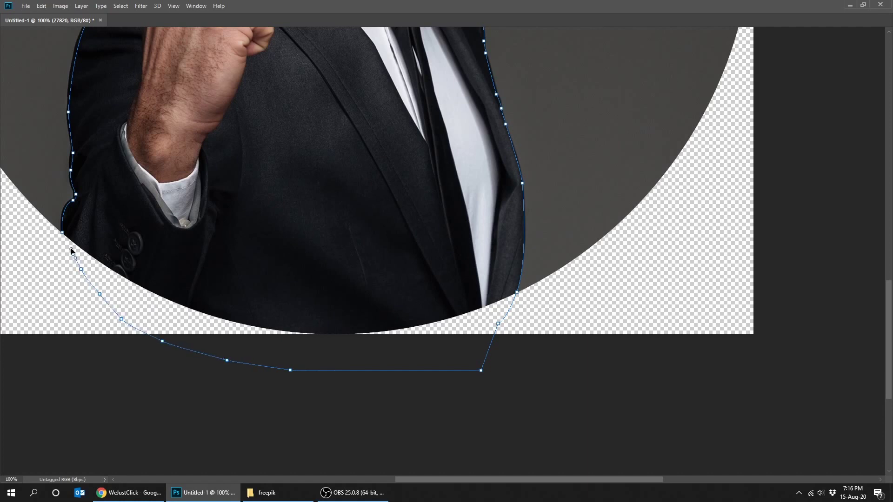
{"action": "left_click", "coordinate": [63, 233]}
{"action": "left_click_drag", "start_coordinate": [311, 100], "coordinate": [346, 242]}
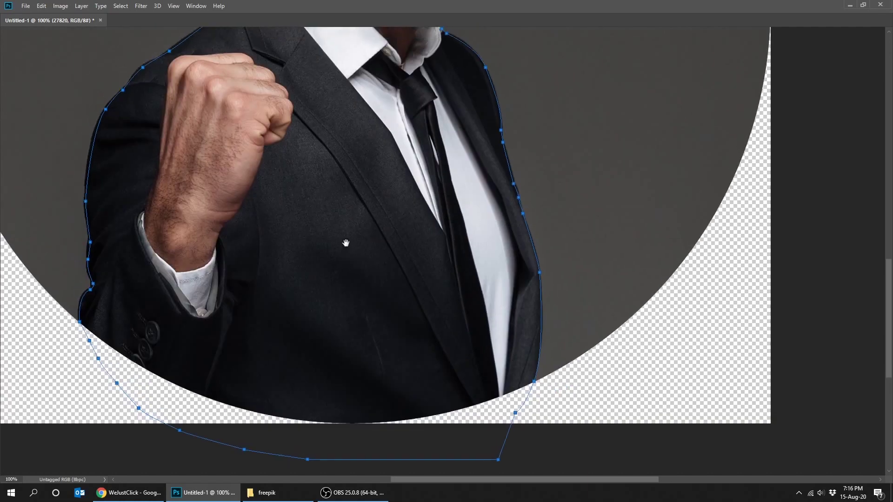
{"action": "key", "text": "ctrl+0"}
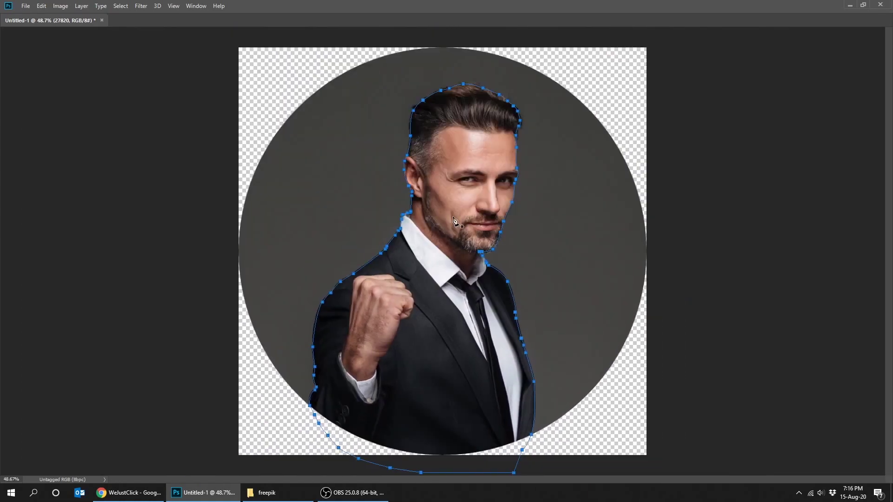
Turn the traced path into a selection and add it as the photo's layer mask.
{"action": "key", "text": "Tab"}
{"action": "right_click", "coordinate": [465, 207]}
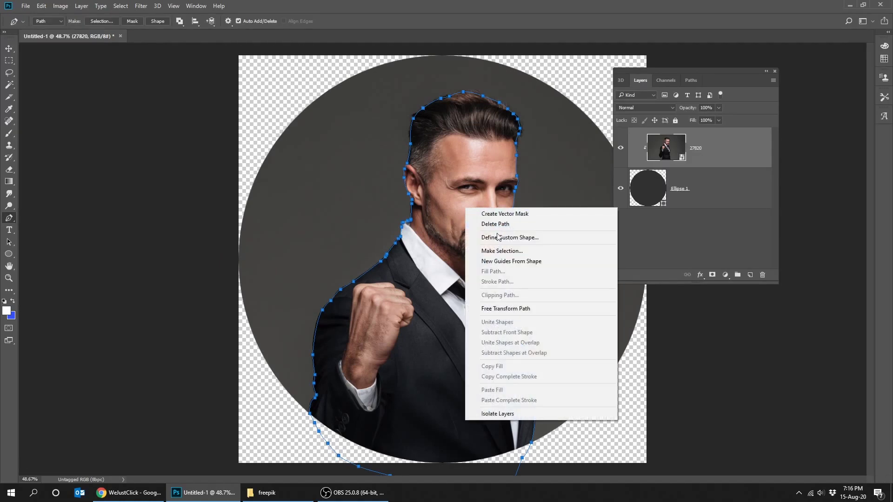
{"action": "left_click", "coordinate": [506, 252]}
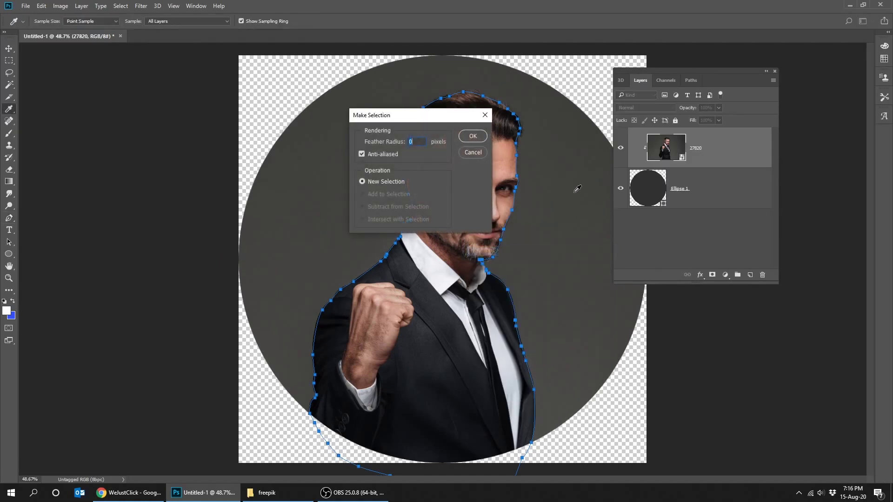
{"action": "left_click", "coordinate": [462, 136]}
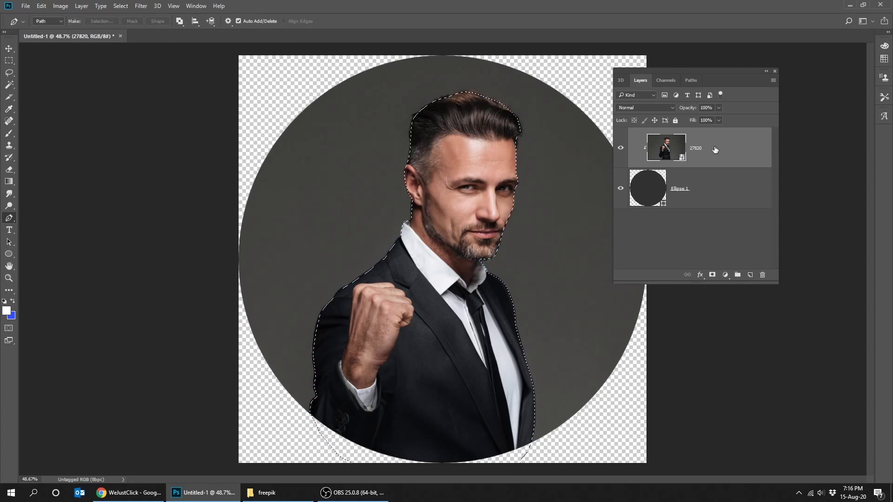
{"action": "left_click", "coordinate": [712, 275]}
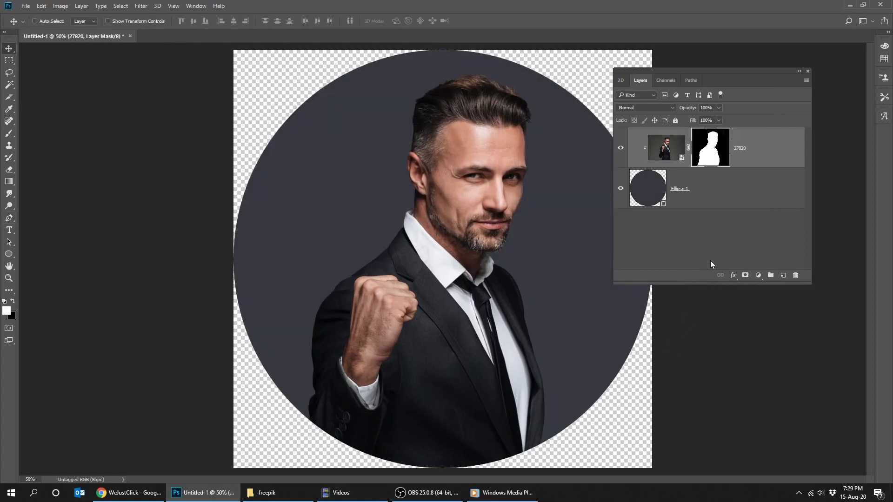
Add a Drop Shadow to the man's photo: opacity 30%, angle 10, distance 50, size 60.
{"action": "key", "text": "ctrl+2"}
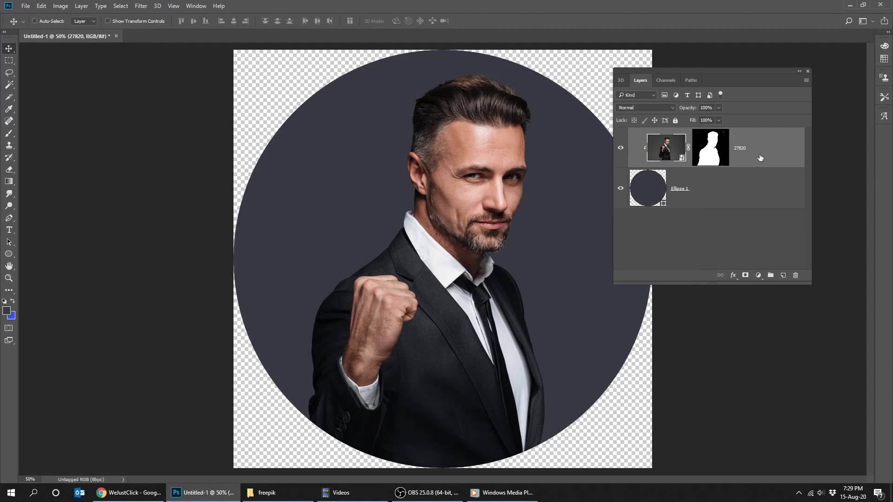
{"action": "left_click", "coordinate": [734, 277]}
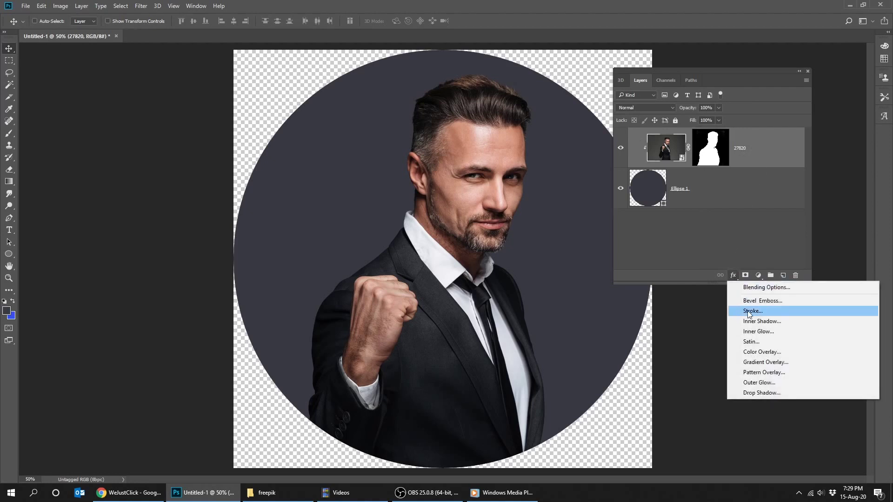
{"action": "left_click", "coordinate": [758, 394]}
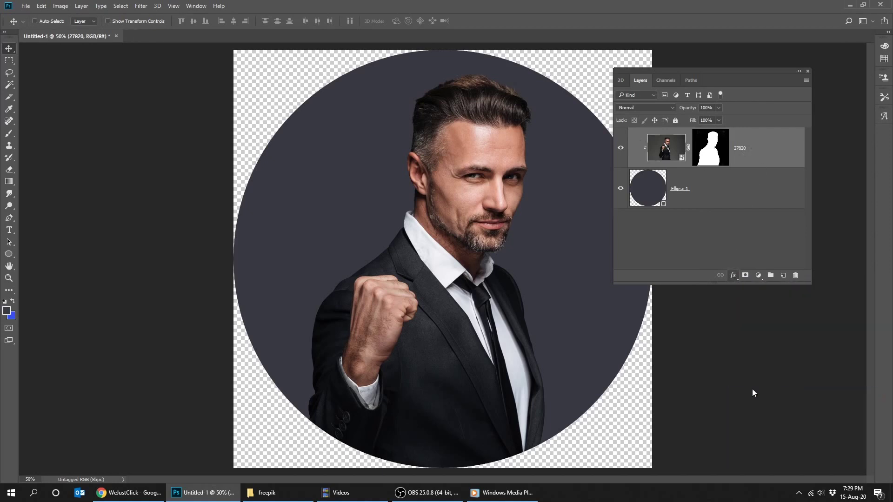
{"action": "left_click_drag", "start_coordinate": [488, 96], "coordinate": [231, 221]}
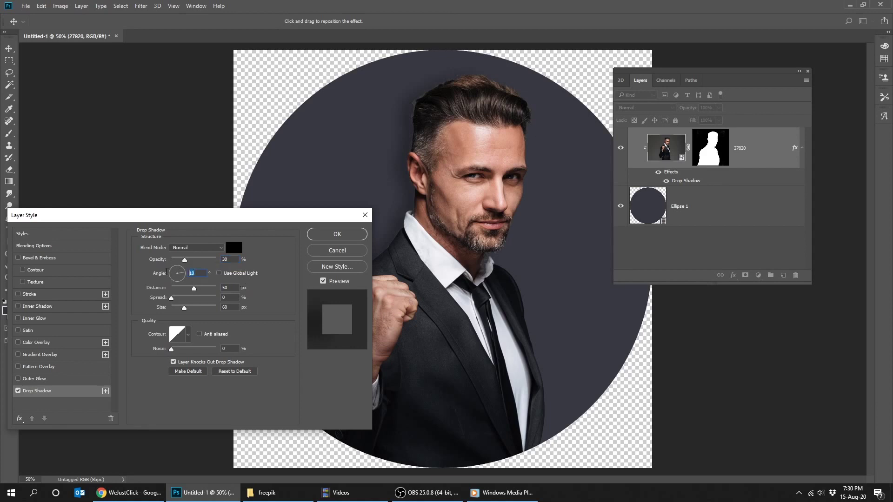
{"action": "left_click", "coordinate": [193, 273]}
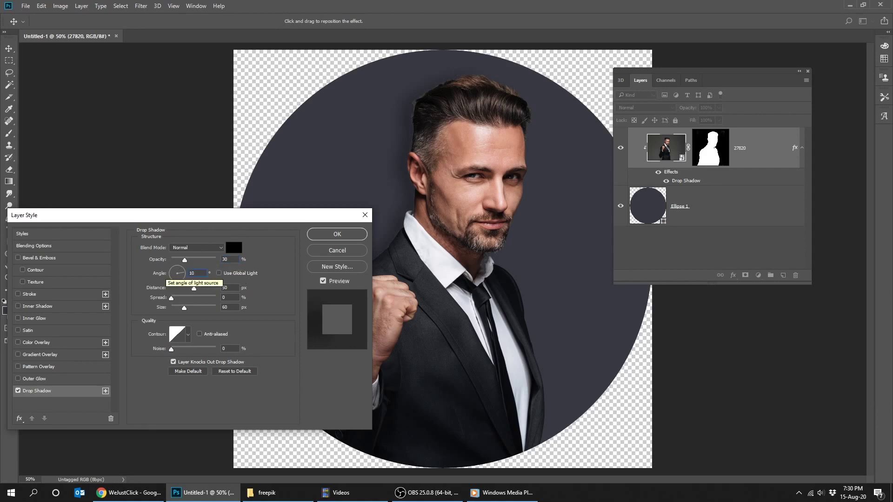
{"action": "key", "text": "Tab"}
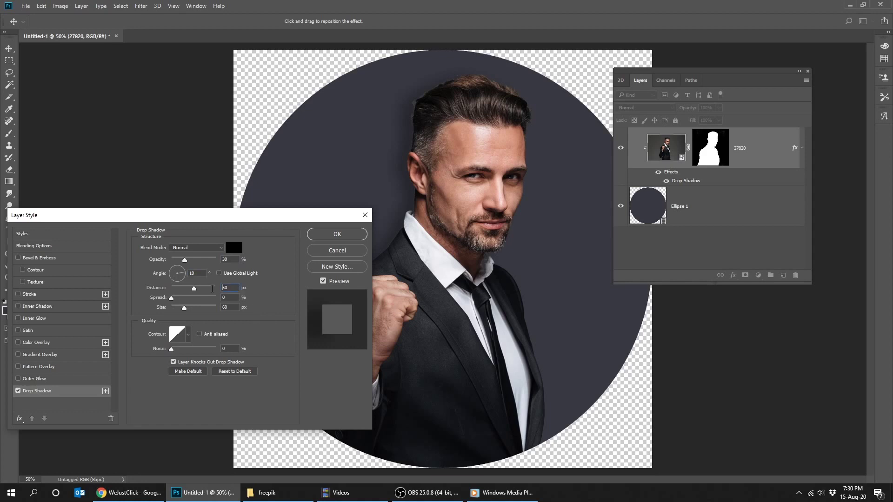
{"action": "key", "text": "Right"}
{"action": "key", "text": "Tab"}
{"action": "left_click_drag", "start_coordinate": [264, 222], "coordinate": [236, 217]}
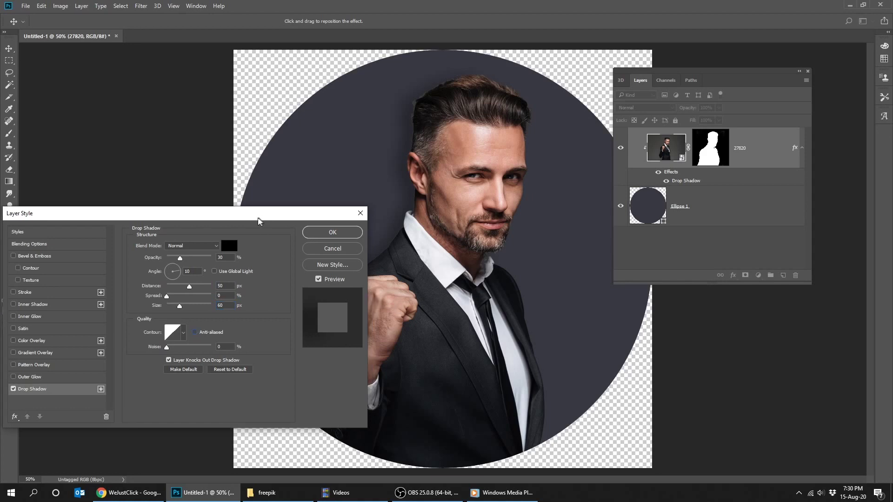
{"action": "left_click", "coordinate": [296, 276]}
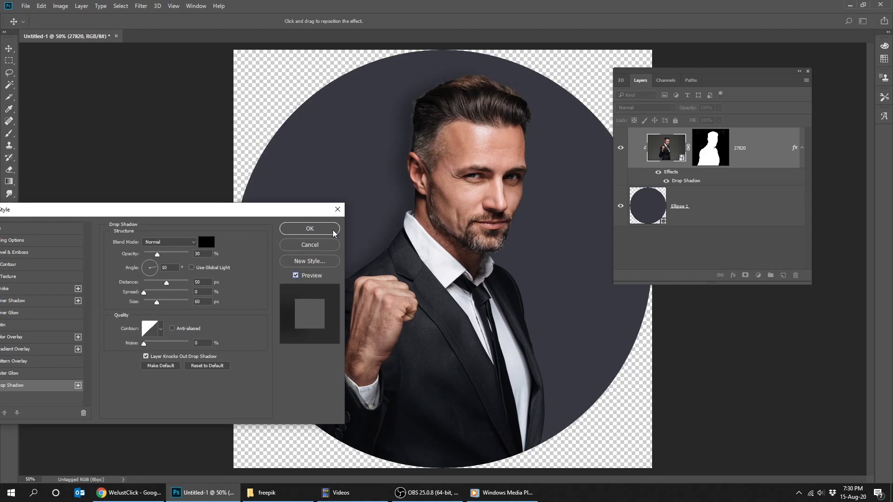
{"action": "left_click", "coordinate": [296, 276]}
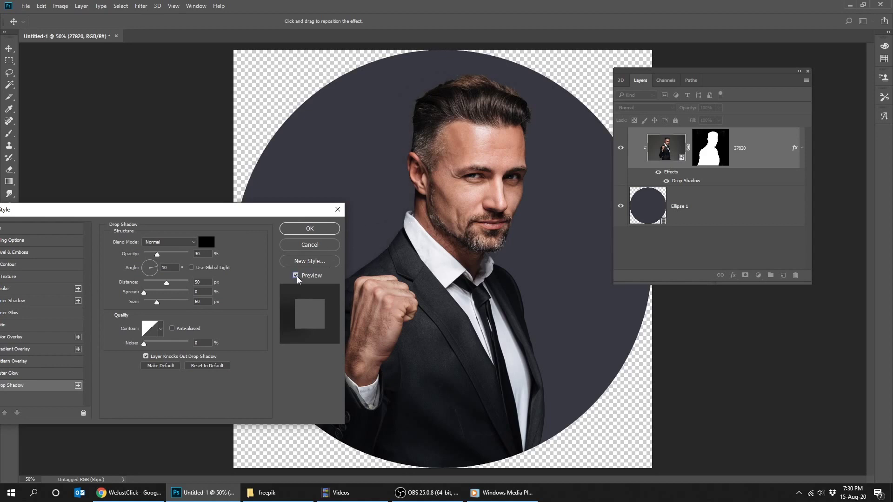
{"action": "left_click", "coordinate": [326, 230]}
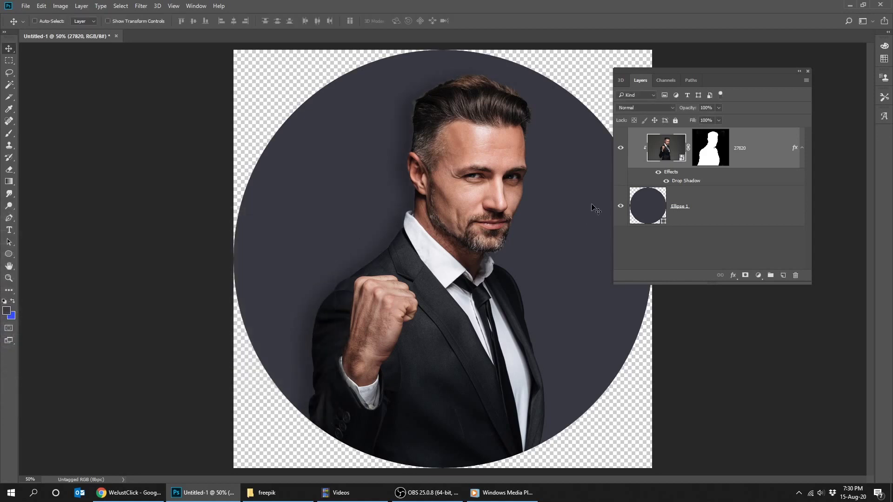
Add a Hue/Saturation adjustment clipped to the photo with Saturation at +100.
{"action": "left_click", "coordinate": [802, 149]}
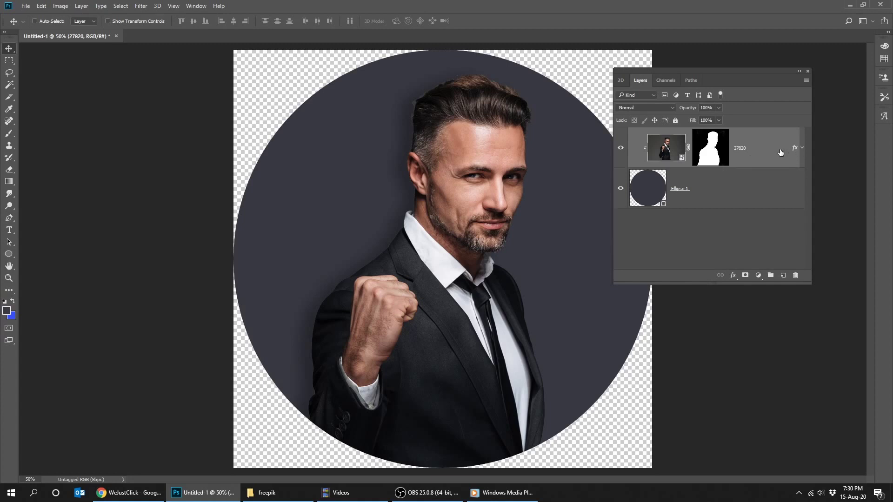
{"action": "left_click_drag", "start_coordinate": [754, 79], "coordinate": [738, 95]}
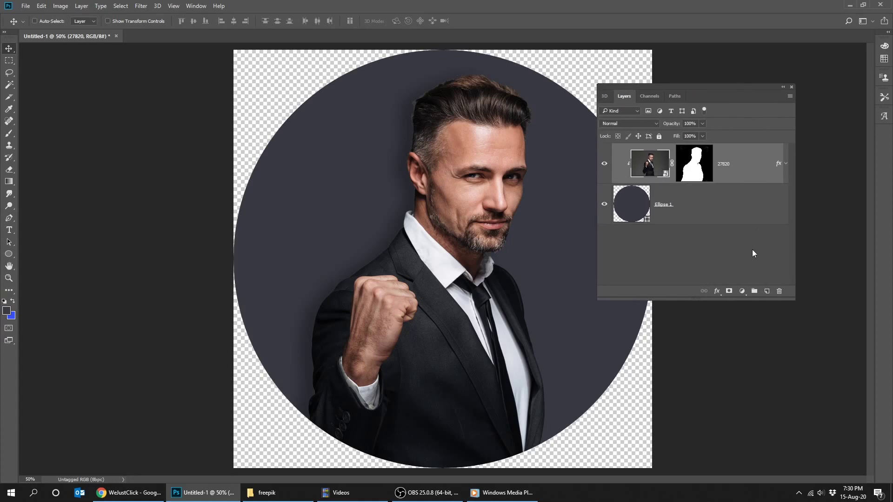
{"action": "left_click", "coordinate": [740, 291]}
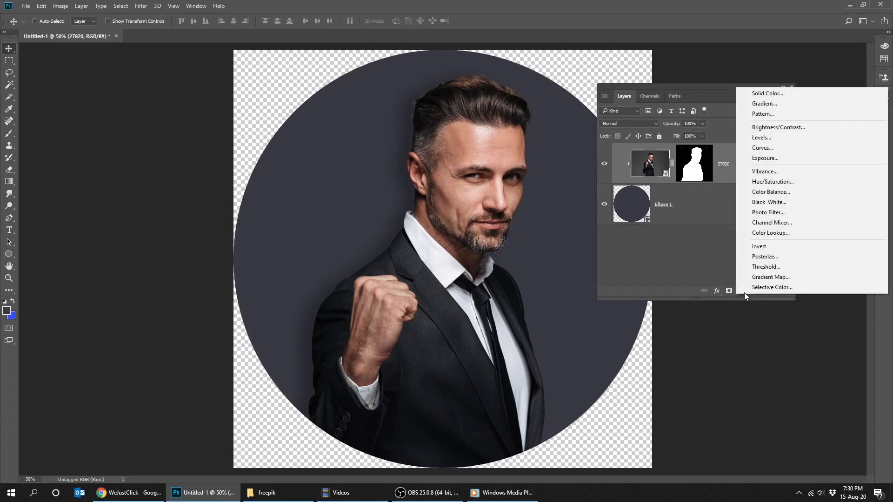
{"action": "left_click", "coordinate": [780, 182]}
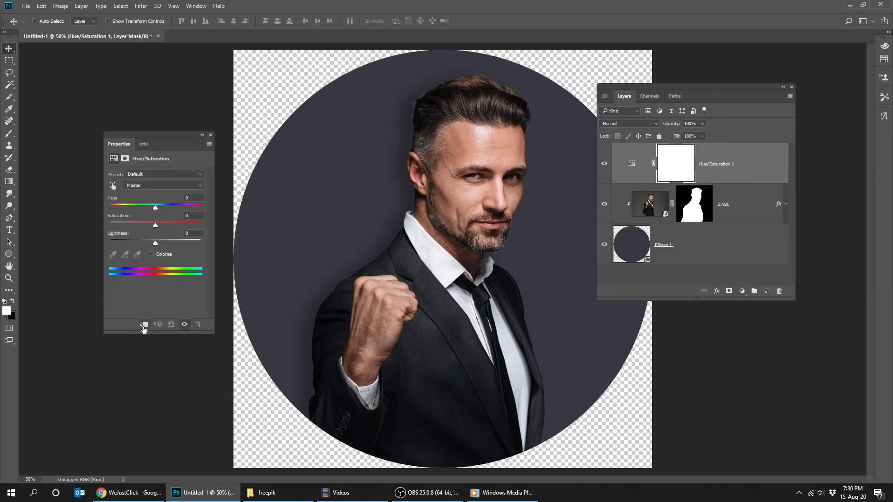
{"action": "left_click", "coordinate": [143, 327]}
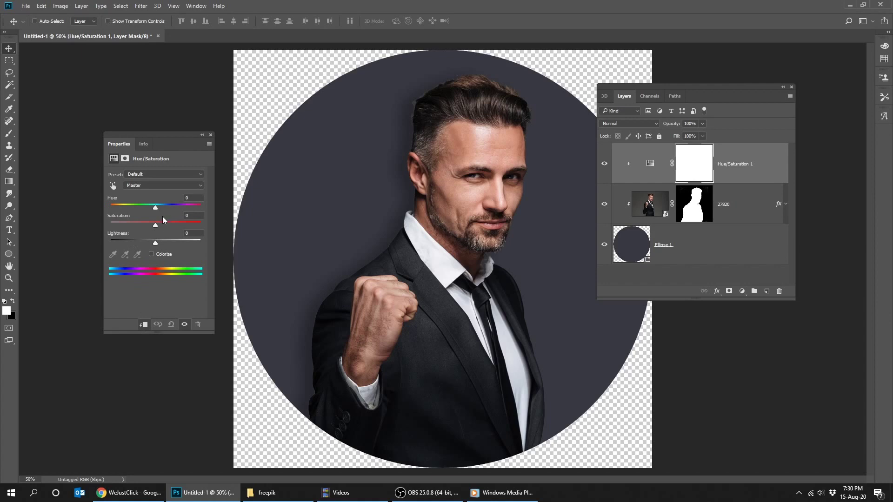
{"action": "left_click_drag", "start_coordinate": [156, 228], "coordinate": [201, 222]}
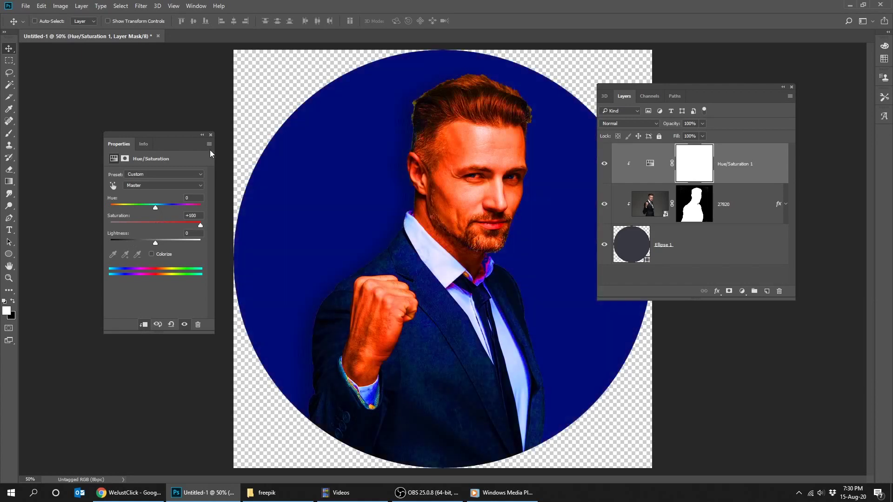
{"action": "left_click", "coordinate": [210, 134]}
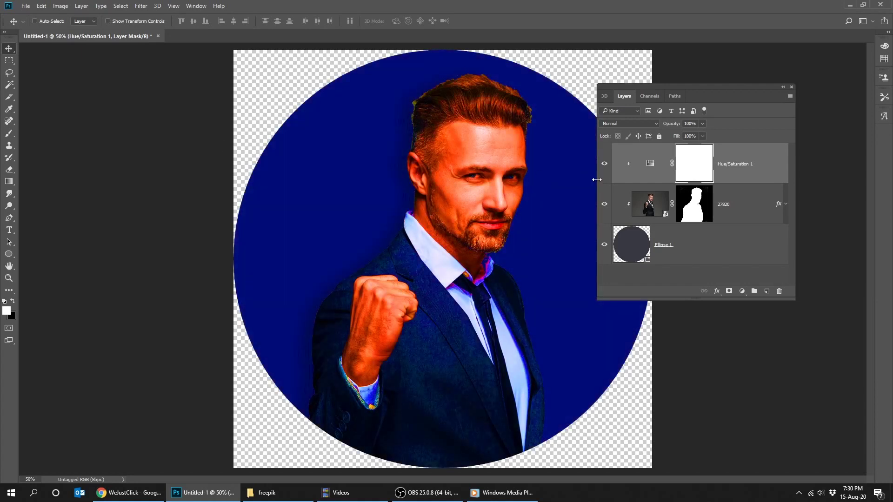
Copy the photo's silhouette mask onto the adjustment, replacing its existing mask.
{"action": "left_click", "coordinate": [696, 211]}
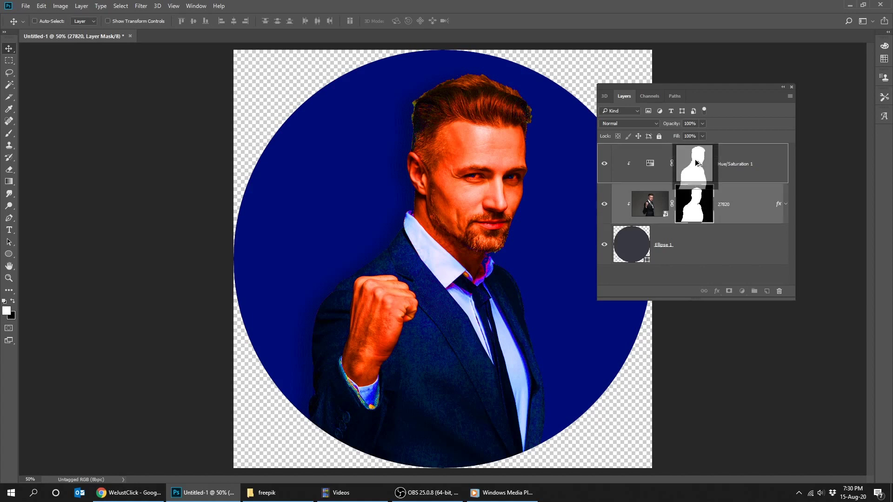
{"action": "left_click_drag", "start_coordinate": [696, 211], "coordinate": [694, 164]}
{"action": "left_click", "coordinate": [408, 188]}
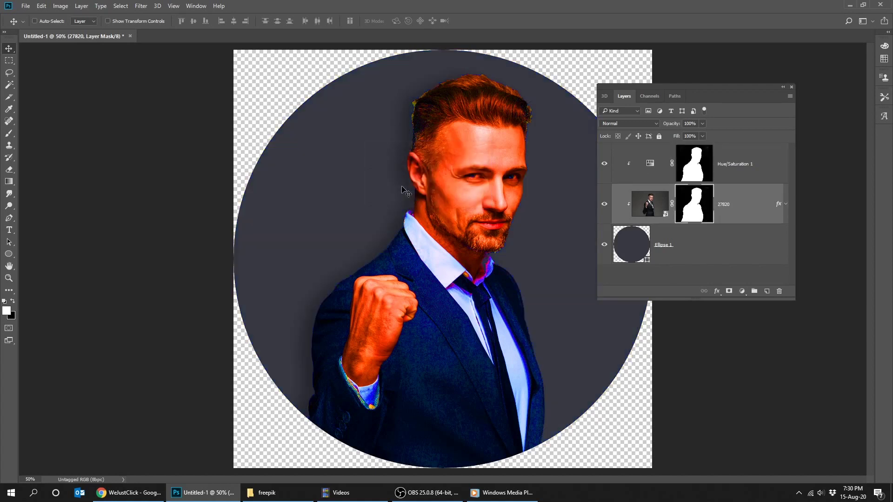
Set Hue/Saturation 1 to Color Burn with 10% fill, then toggle it to compare.
{"action": "left_click", "coordinate": [686, 165]}
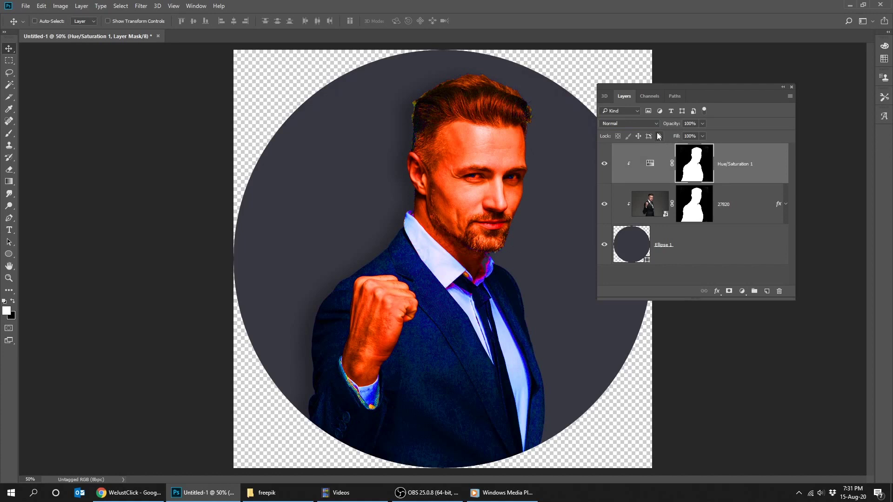
{"action": "left_click", "coordinate": [646, 124]}
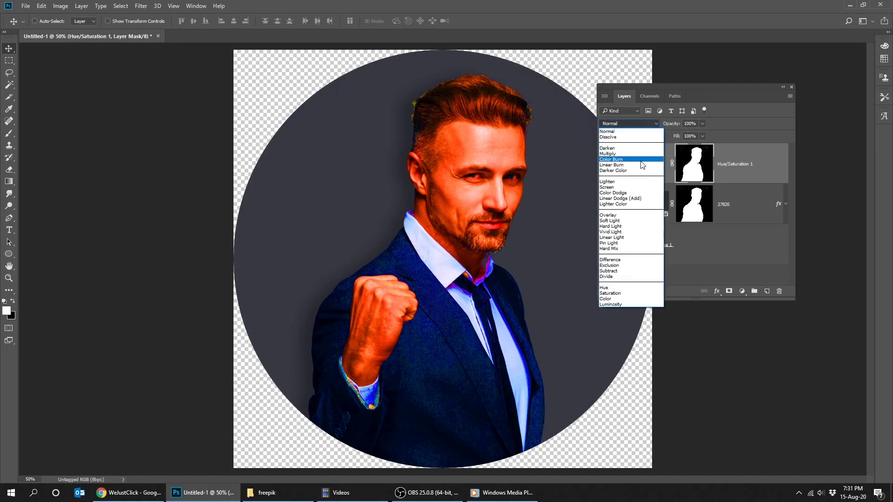
{"action": "left_click", "coordinate": [643, 162]}
{"action": "left_click", "coordinate": [703, 136]}
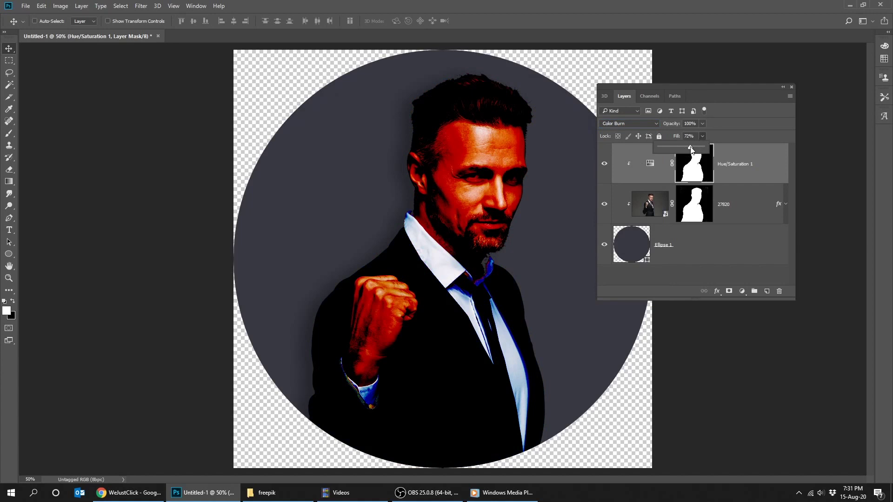
{"action": "left_click_drag", "start_coordinate": [666, 148], "coordinate": [665, 148]}
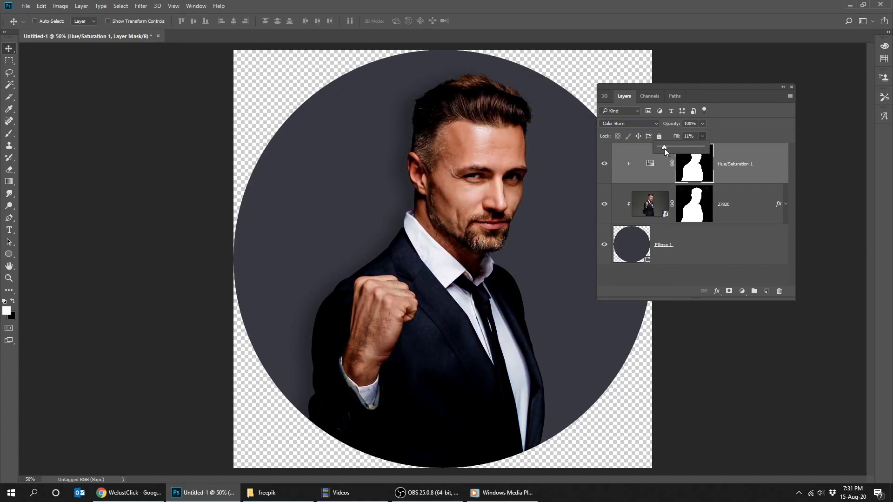
{"action": "left_click", "coordinate": [649, 163]}
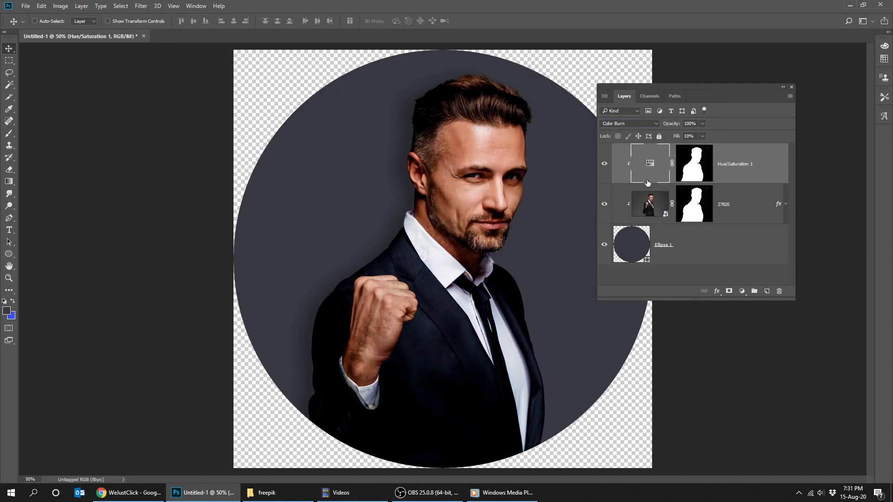
{"action": "left_click", "coordinate": [605, 165]}
{"action": "left_click", "coordinate": [605, 165]}
Duplicate the Hue/Saturation adjustment layer and set the copy to Color Dodge.
{"action": "left_click_drag", "start_coordinate": [732, 169], "coordinate": [767, 292]}
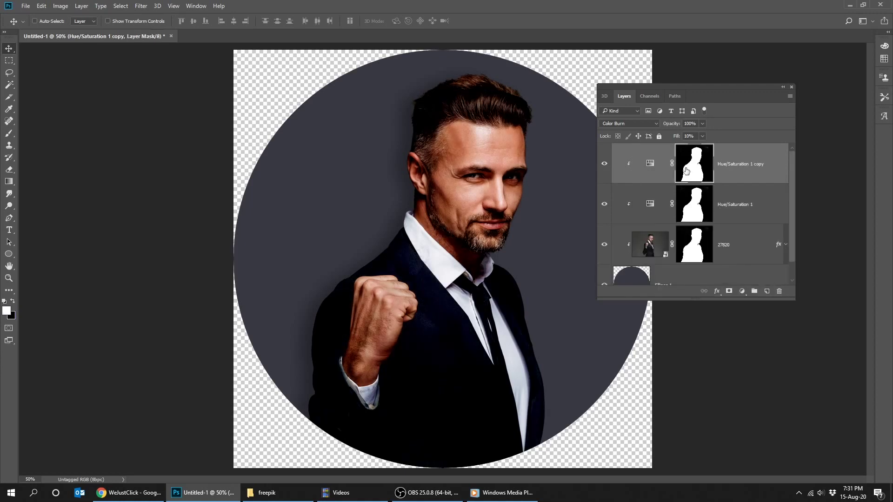
{"action": "left_click", "coordinate": [646, 125]}
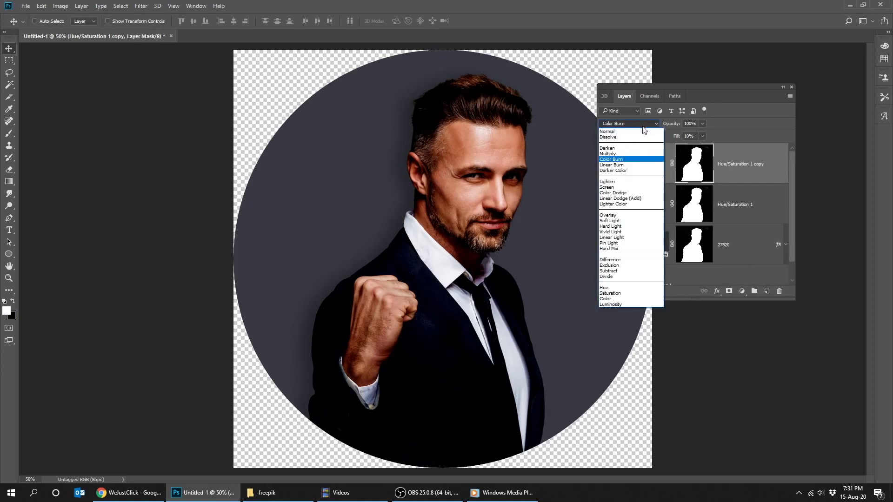
{"action": "left_click", "coordinate": [632, 192]}
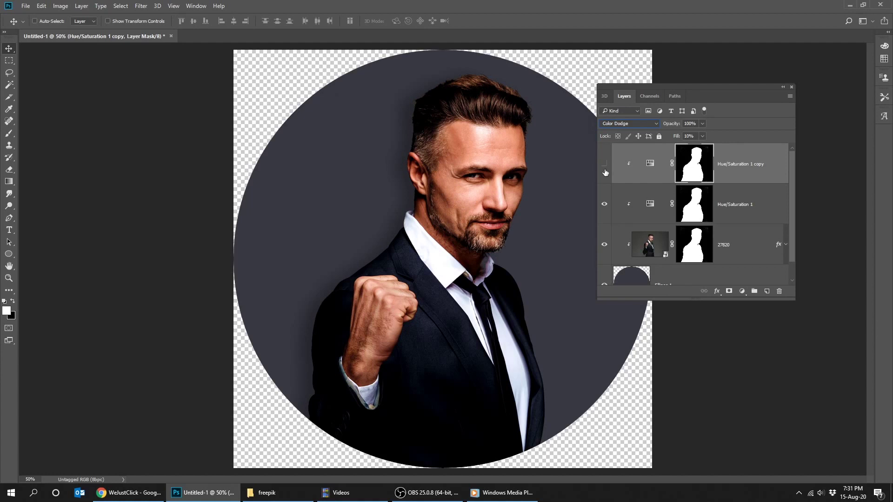
Toggle the Hue/Saturation layers on and off to compare, then select photo layer 27820.
{"action": "mouse_move", "coordinate": [605, 173]}
{"action": "left_mouse_down"}
{"action": "mouse_move", "coordinate": [605, 199]}
{"action": "mouse_move", "coordinate": [604, 163]}
{"action": "left_mouse_up"}
{"action": "left_click", "coordinate": [604, 164]}
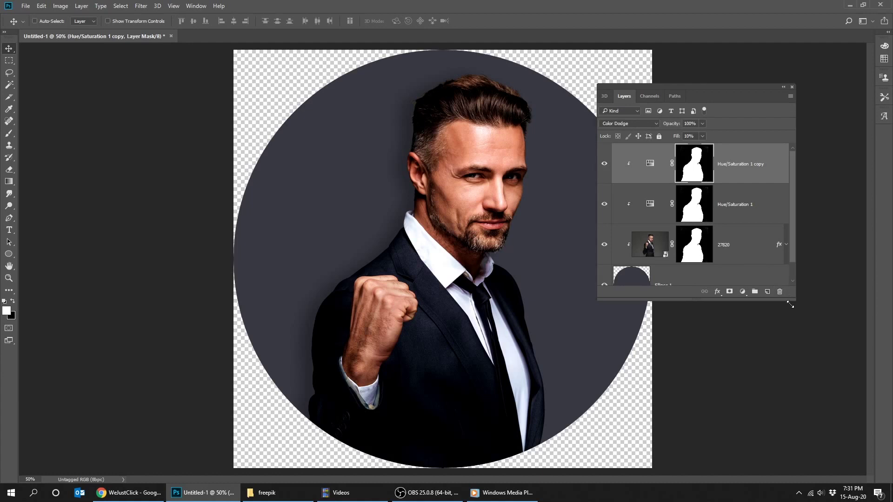
{"action": "left_click_drag", "start_coordinate": [790, 298], "coordinate": [801, 344]}
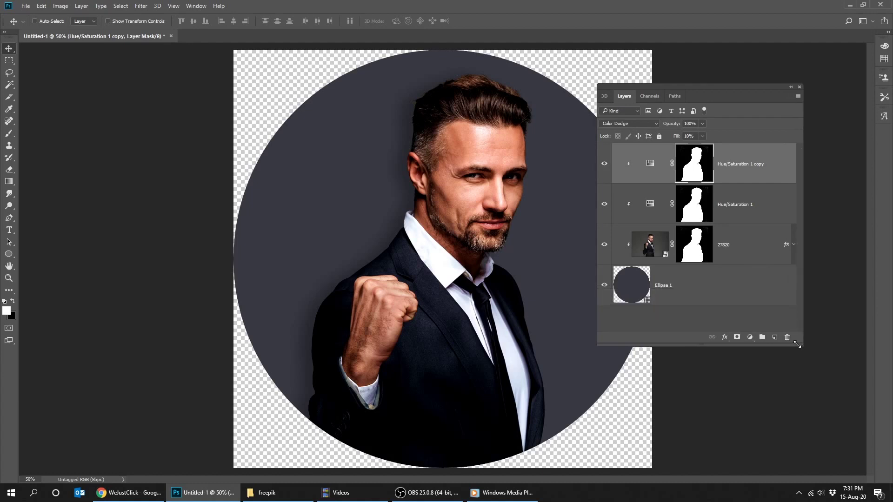
{"action": "left_click", "coordinate": [731, 252]}
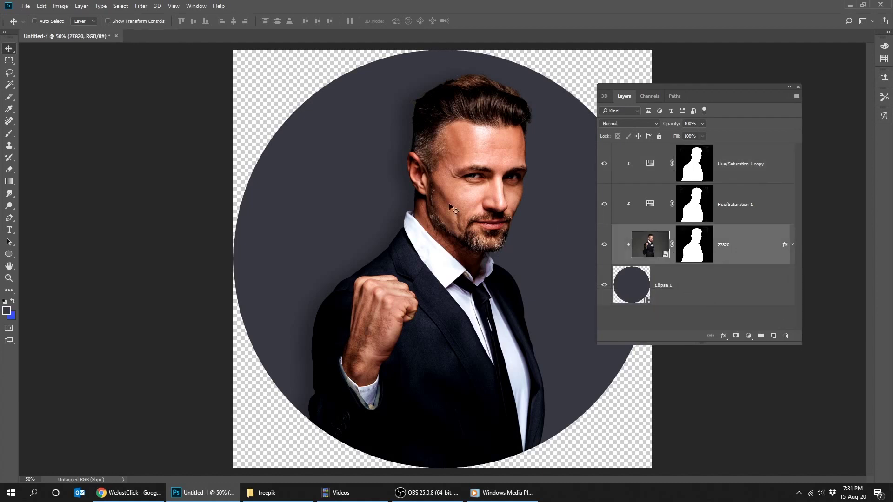
Give photo layer 27820 Brightness/Contrast with brightness 18 and contrast 8, then select Ellipse 1.
{"action": "left_click", "coordinate": [60, 6]}
{"action": "mouse_move", "coordinate": [74, 29]}
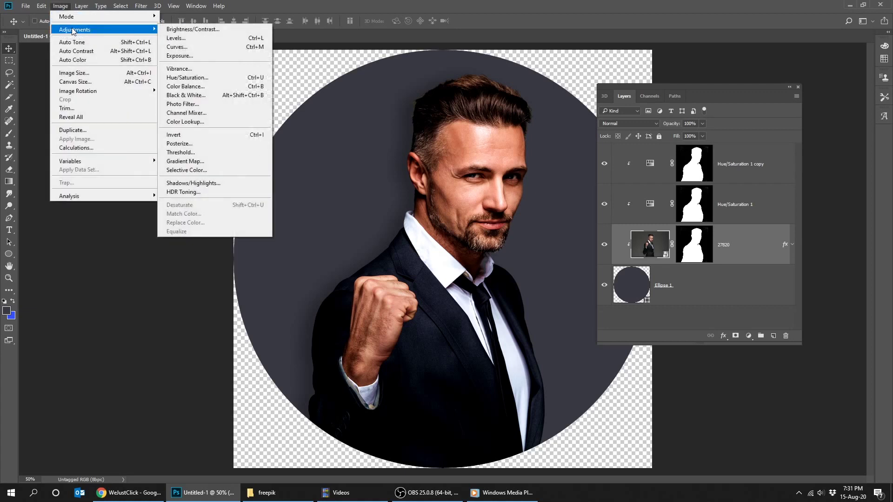
{"action": "left_click", "coordinate": [192, 29]}
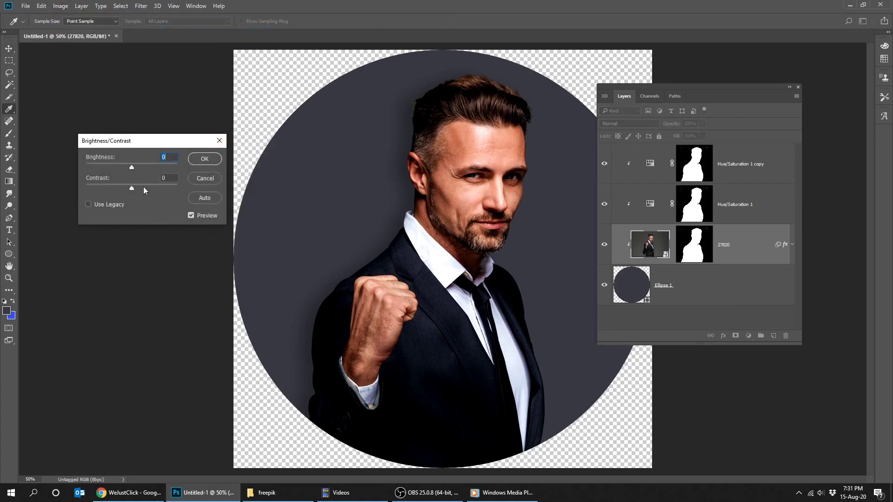
{"action": "left_click_drag", "start_coordinate": [140, 186], "coordinate": [137, 166]}
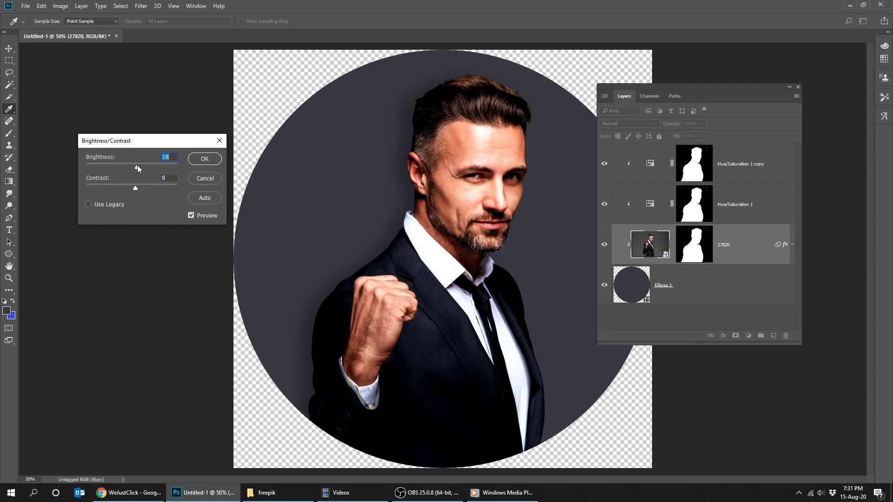
{"action": "left_click", "coordinate": [205, 160]}
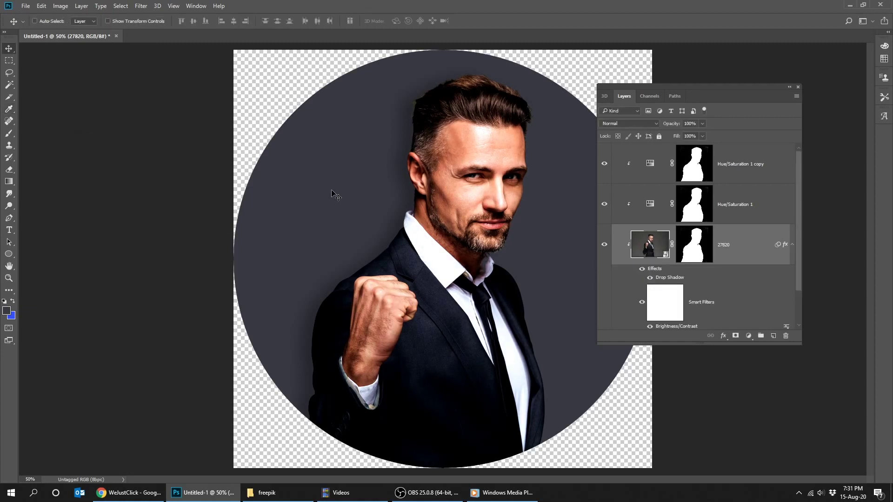
{"action": "left_click", "coordinate": [792, 245]}
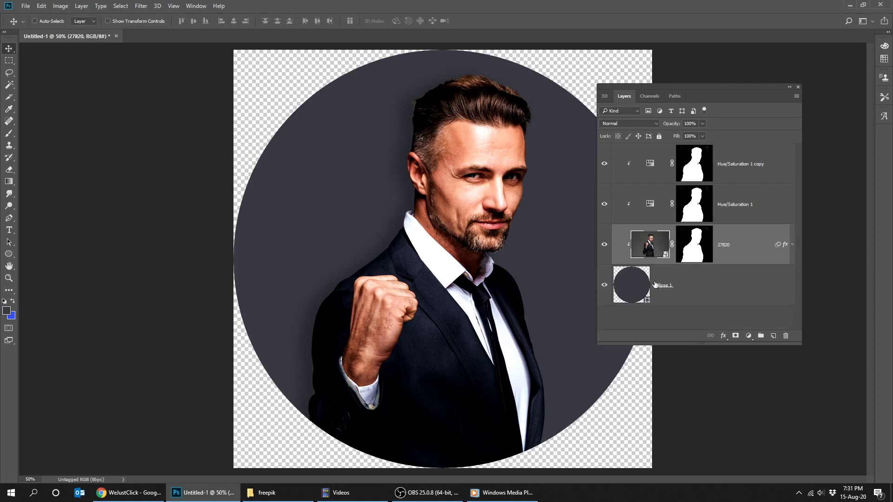
{"action": "left_click", "coordinate": [603, 285]}
Recolour the Ellipse 1 fill to neutral dark grey (about 3f3f40) and preview the full canvas.
{"action": "double_click", "coordinate": [631, 284]}
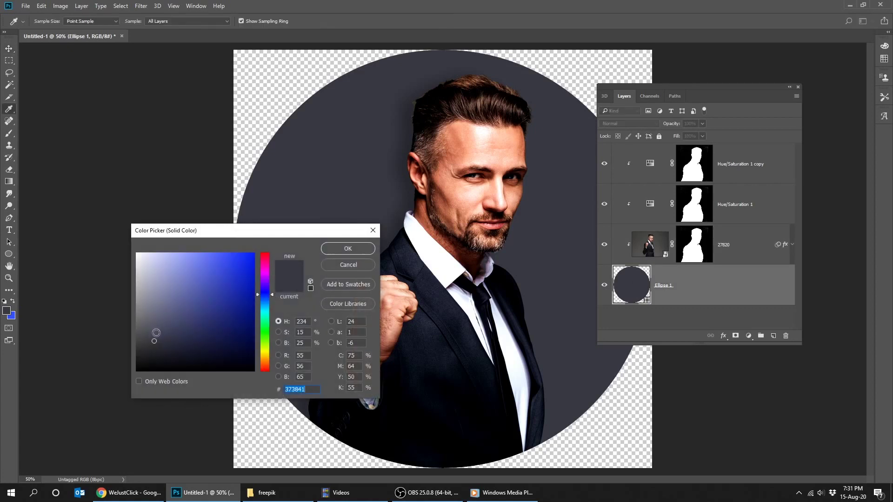
{"action": "left_click_drag", "start_coordinate": [152, 335], "coordinate": [136, 340]}
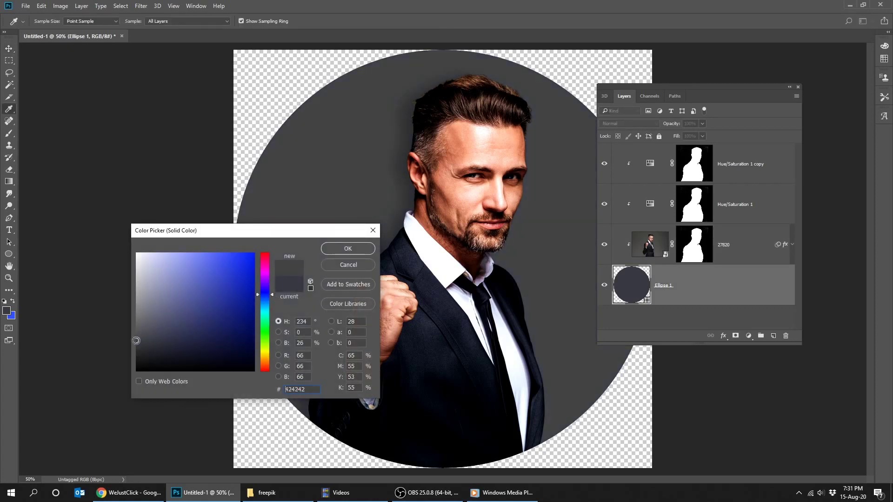
{"action": "left_click_drag", "start_coordinate": [138, 342], "coordinate": [136, 341]}
{"action": "left_click", "coordinate": [353, 251]}
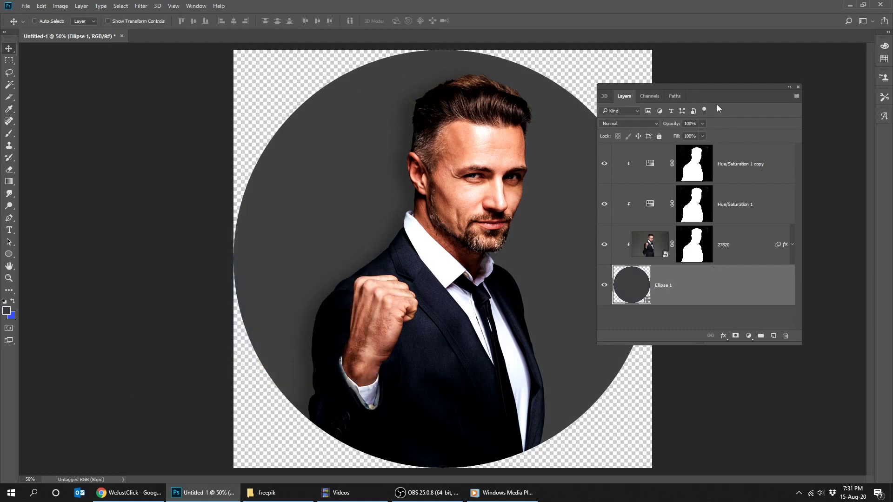
{"action": "key", "text": "Tab"}
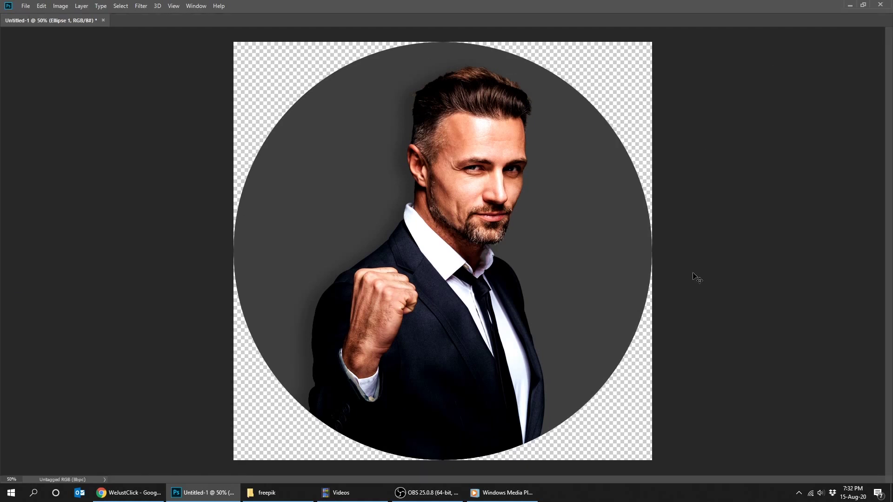
{"action": "key", "text": "Tab"}
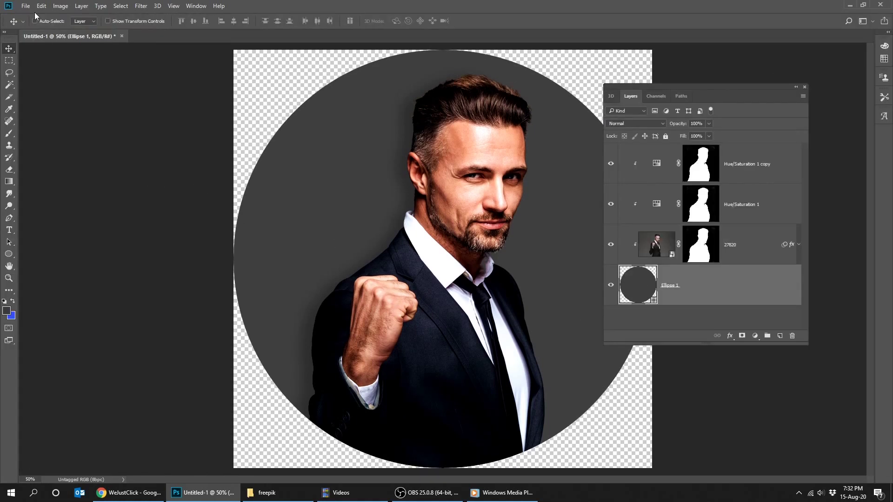
Set up a Save for Web (Legacy) export in PNG-24 format and continue to saving.
{"action": "left_click", "coordinate": [26, 6]}
{"action": "mouse_move", "coordinate": [74, 131]}
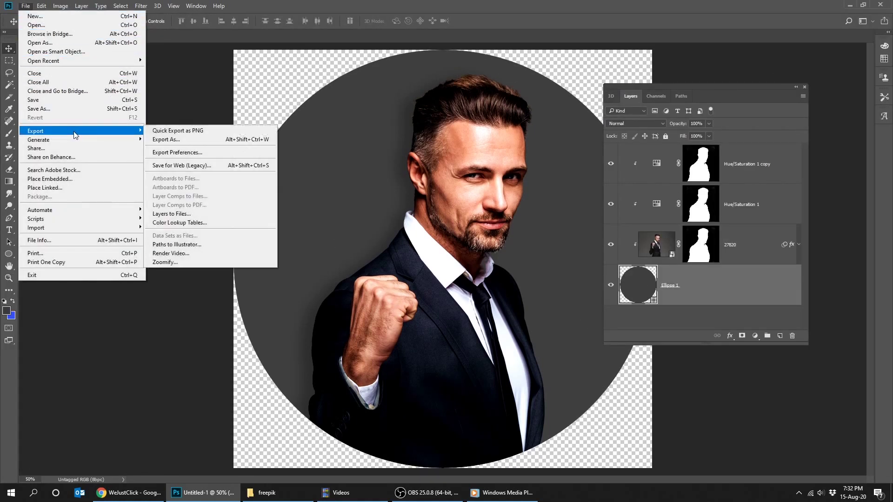
{"action": "left_click", "coordinate": [190, 166]}
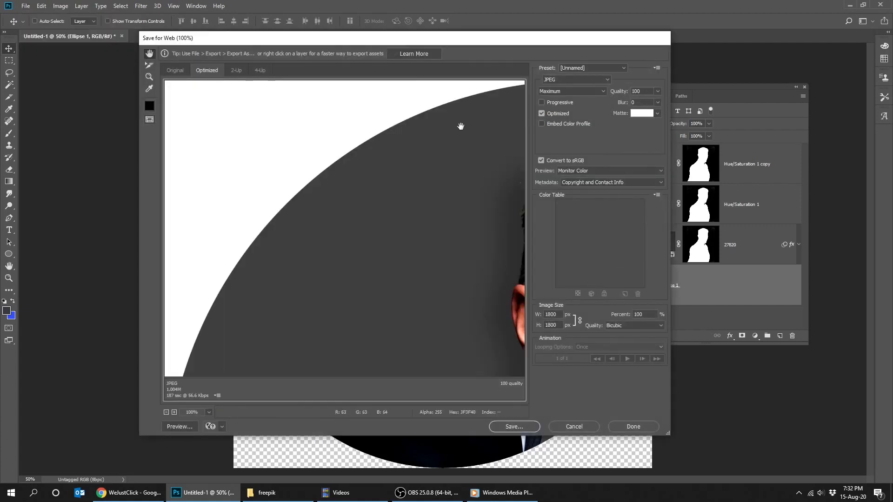
{"action": "left_click", "coordinate": [586, 81]}
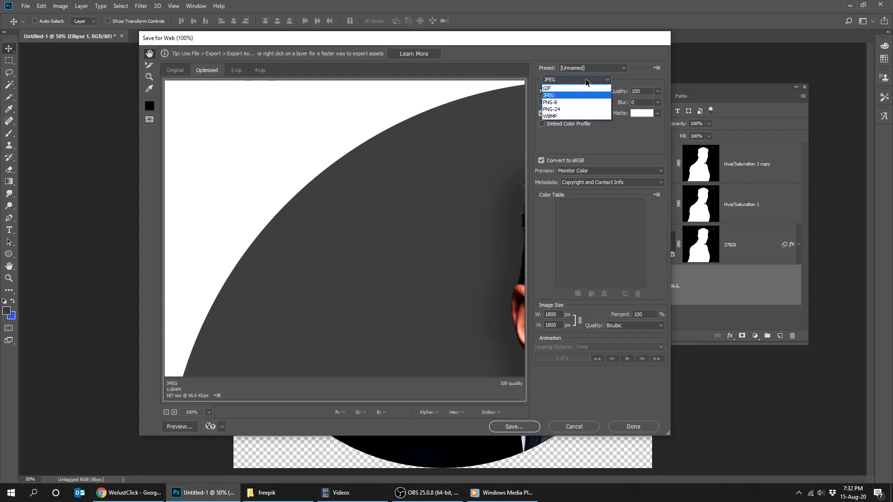
{"action": "left_click", "coordinate": [553, 110]}
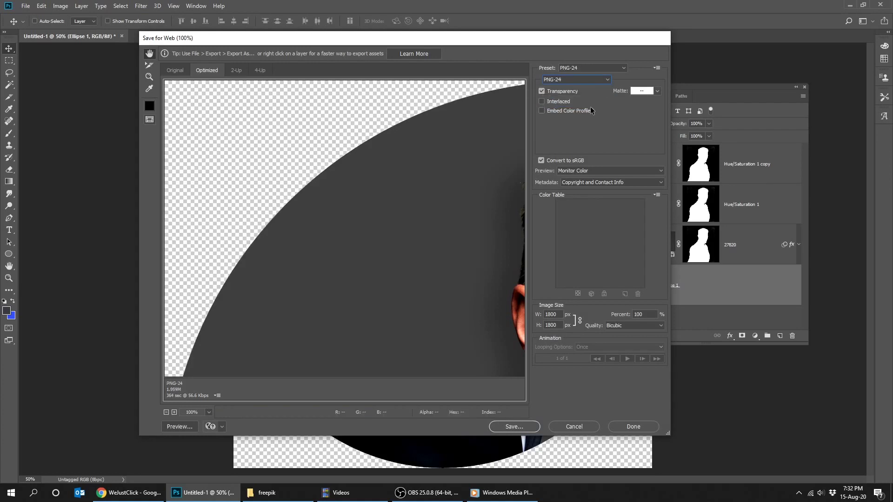
{"action": "left_click_drag", "start_coordinate": [460, 259], "coordinate": [428, 267]}
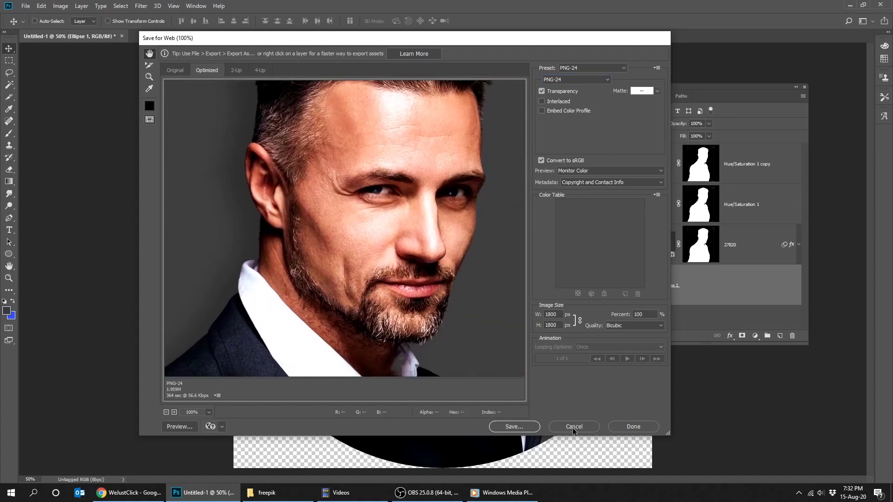
{"action": "left_click", "coordinate": [514, 427]}
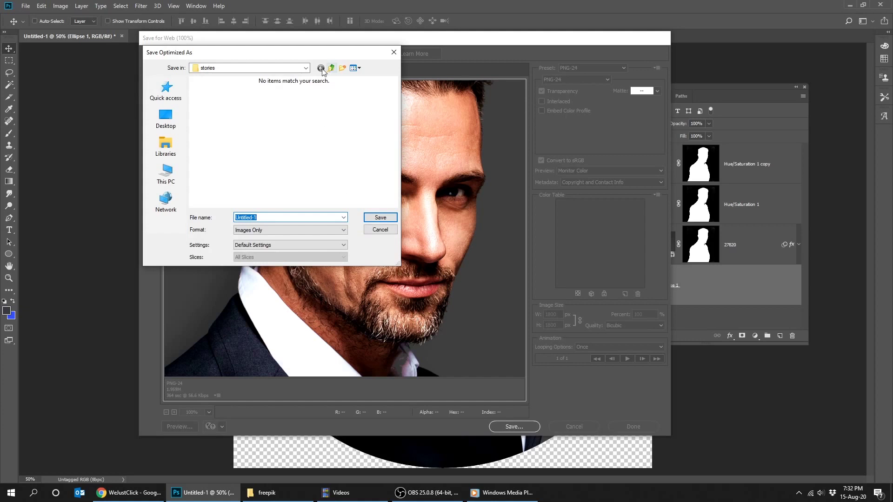
Browse through wejustclick and illusion balls to the tutorial folder and save as 'profile picture'.
{"action": "left_click", "coordinate": [304, 68]}
{"action": "left_click", "coordinate": [280, 194]}
{"action": "double_click", "coordinate": [280, 194]}
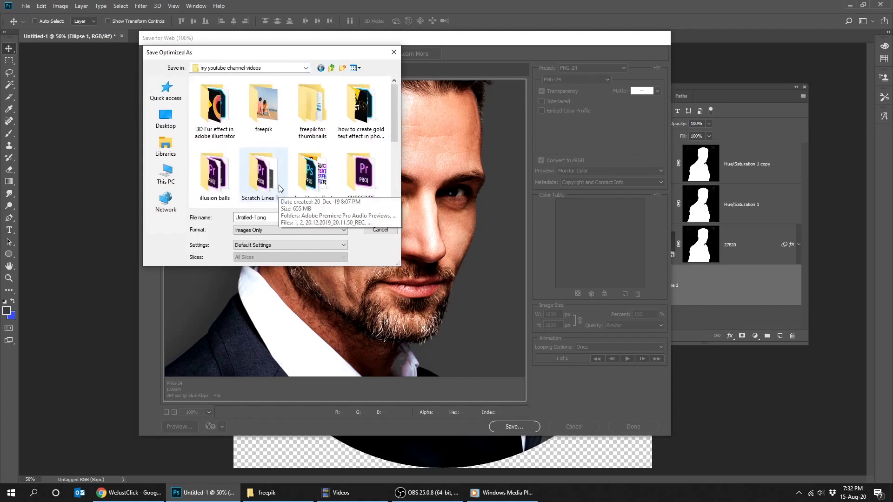
{"action": "double_click", "coordinate": [224, 187]}
{"action": "type", "text": "profile picture"}
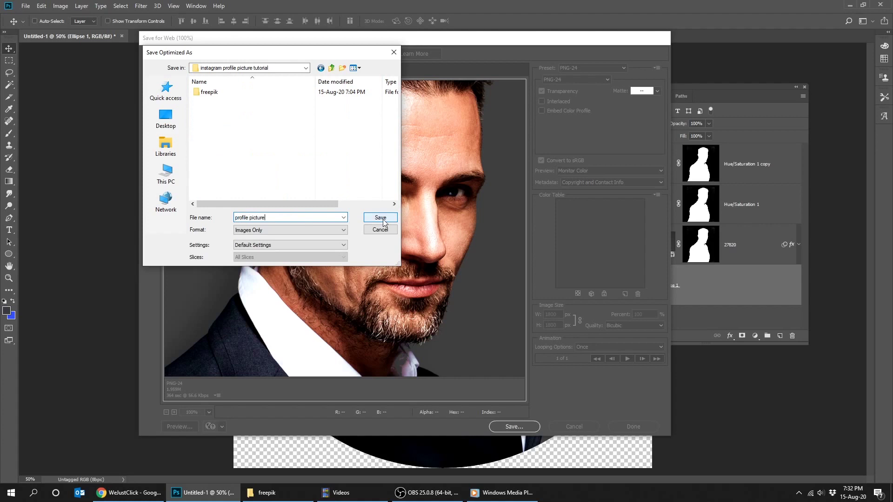
{"action": "left_click", "coordinate": [383, 219]}
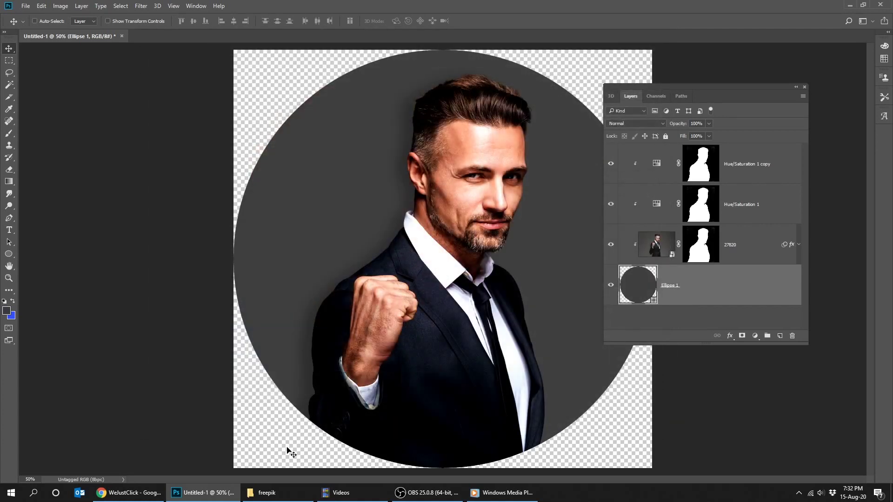
Open profile-picture.png from File Explorer in the Photos app.
{"action": "left_click", "coordinate": [266, 493]}
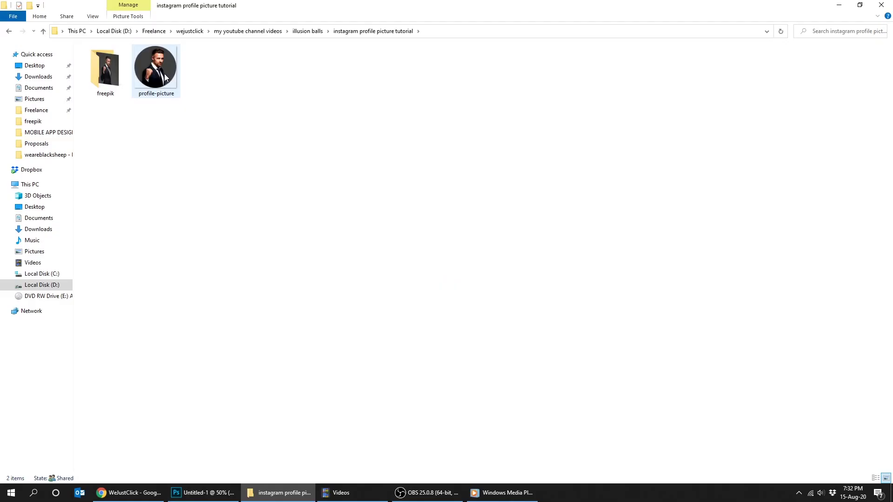
{"action": "double_click", "coordinate": [164, 74]}
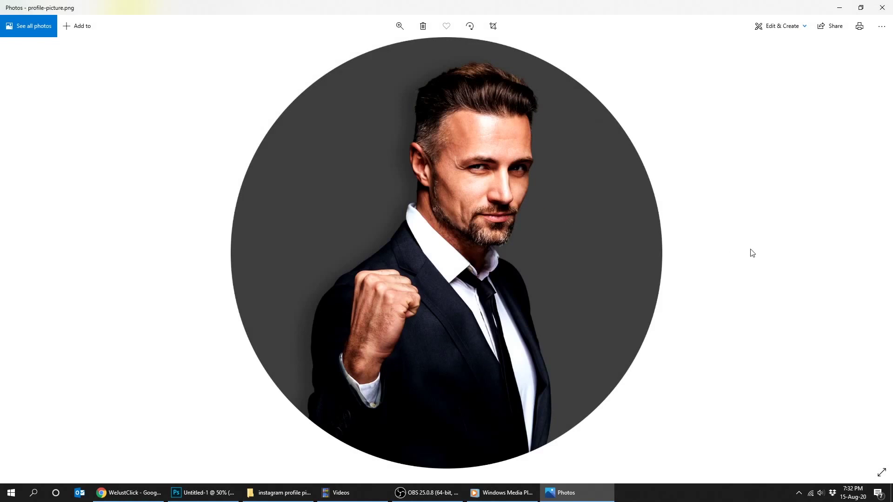